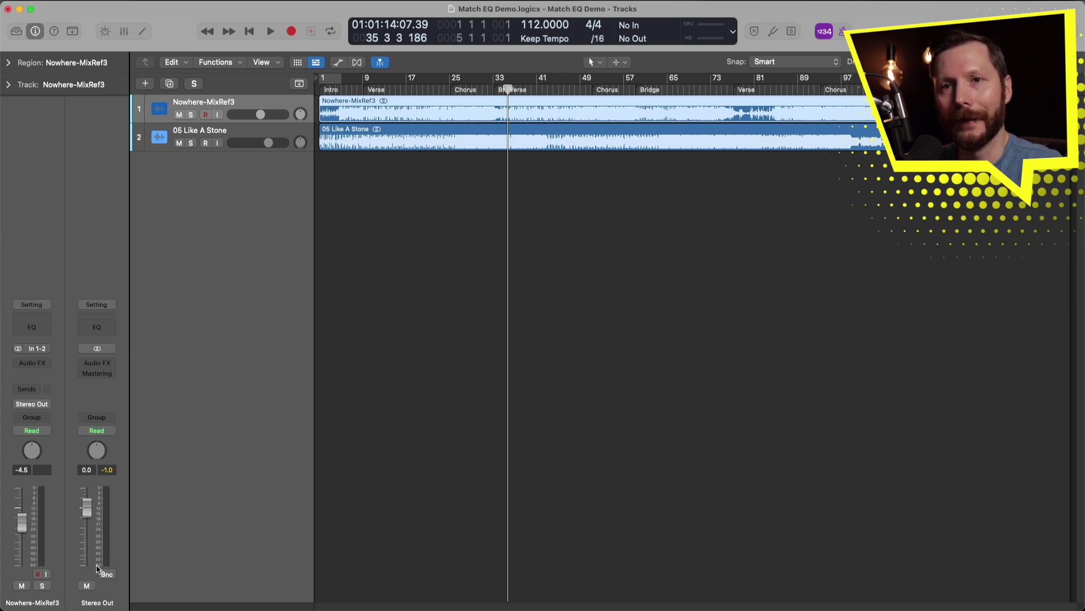
Insert a stereo Match EQ from the EQ menu into a Stereo Out Audio FX slot
left_click(106, 368)
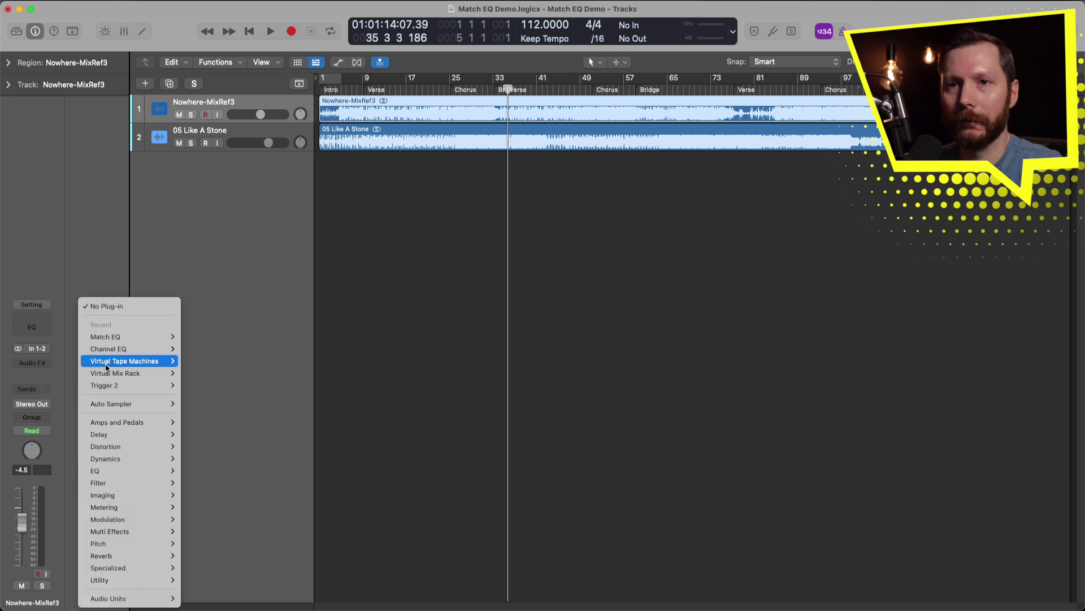
mouse_move(121, 476)
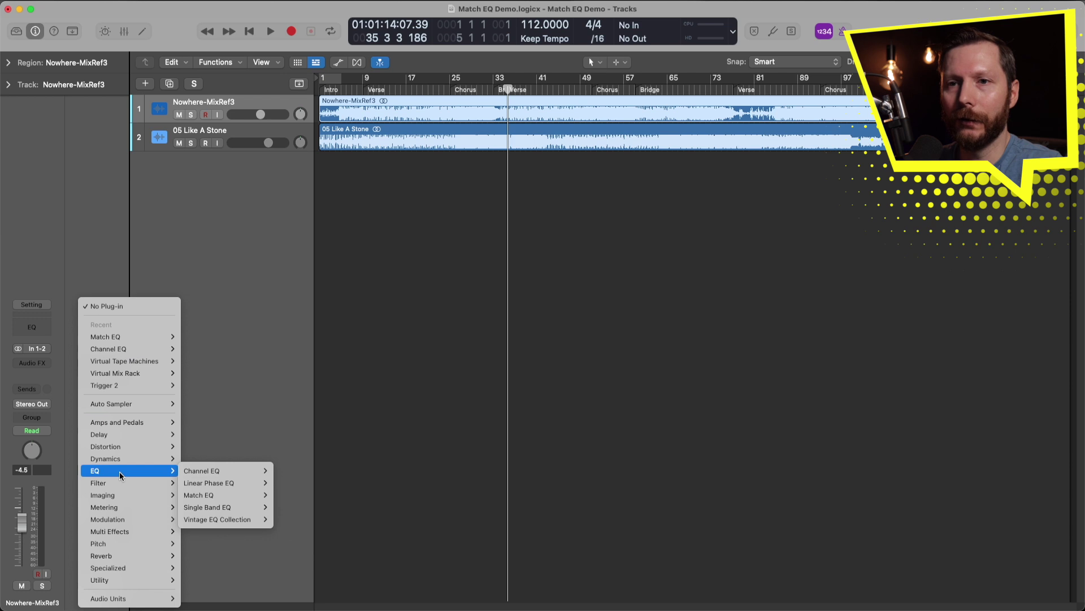
mouse_move(199, 501)
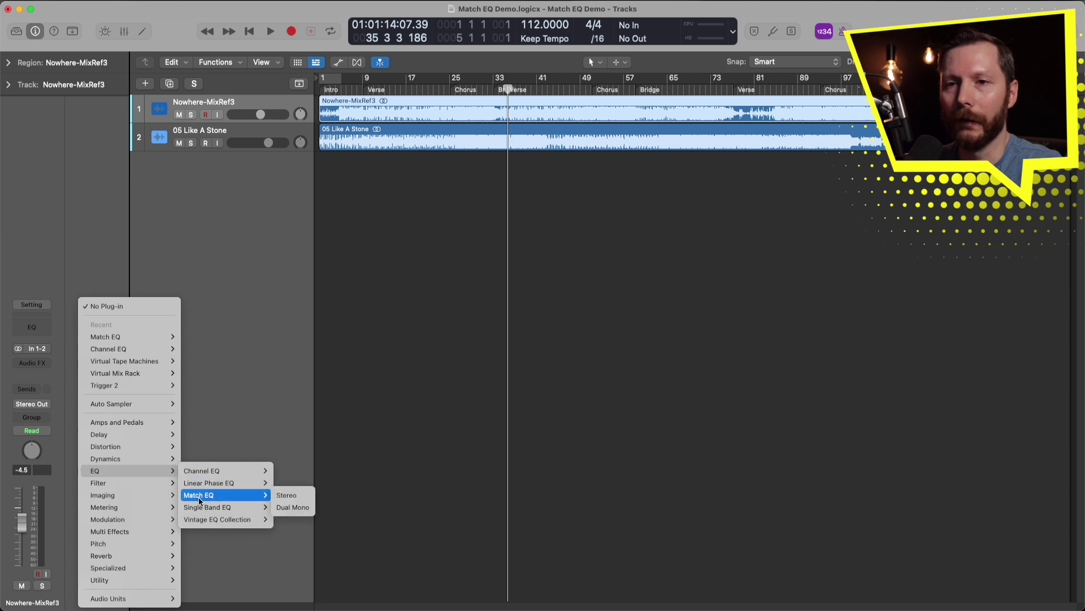
left_click(287, 498)
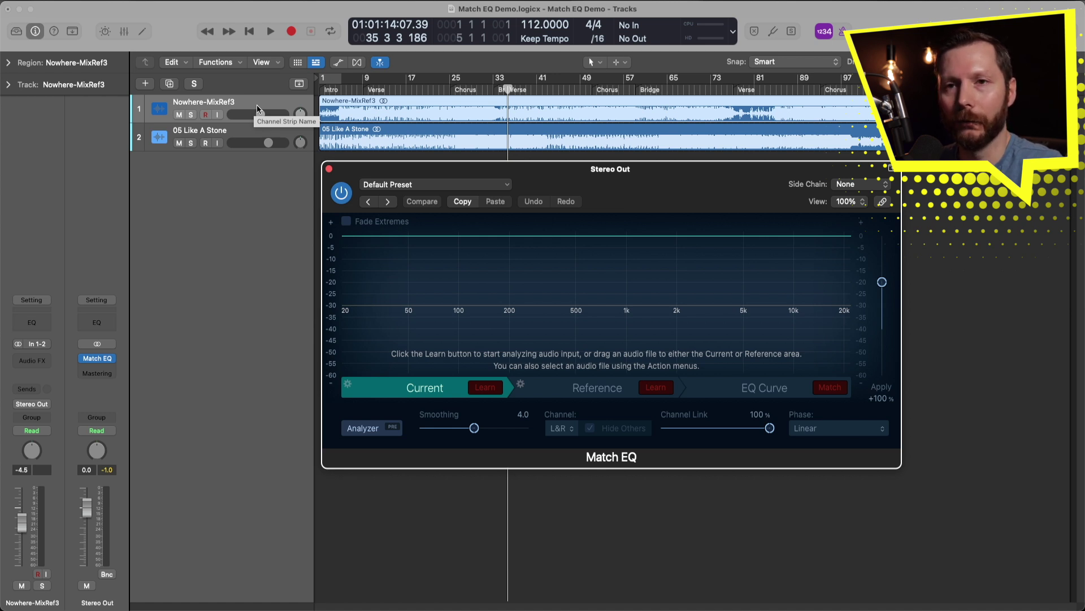
Solo Nowhere-MixRef3, start Current learning, and play from bar 21 until stopped
left_click(191, 116)
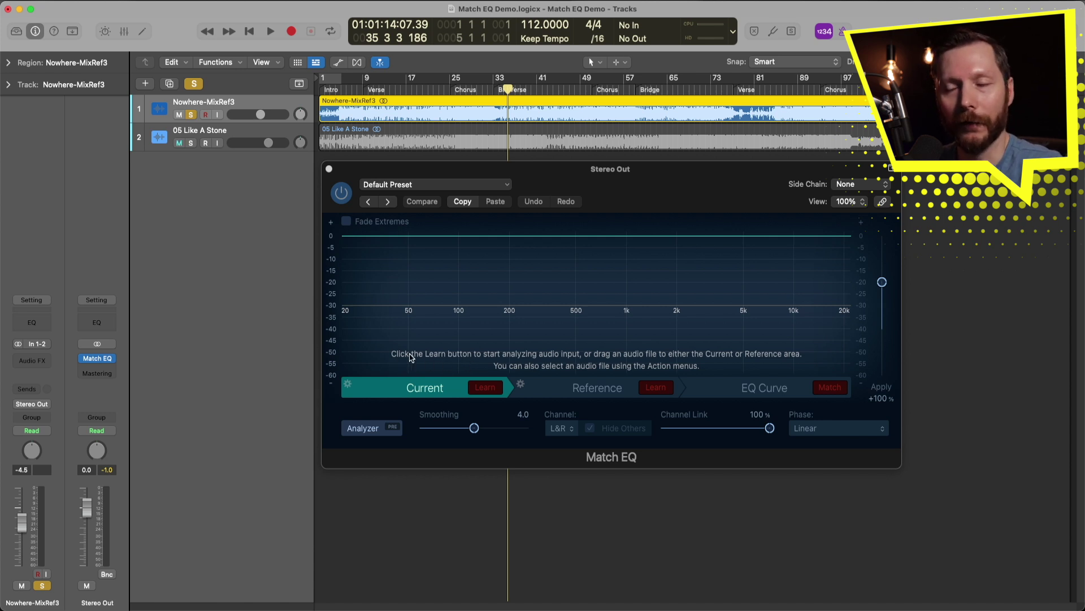
left_click(492, 389)
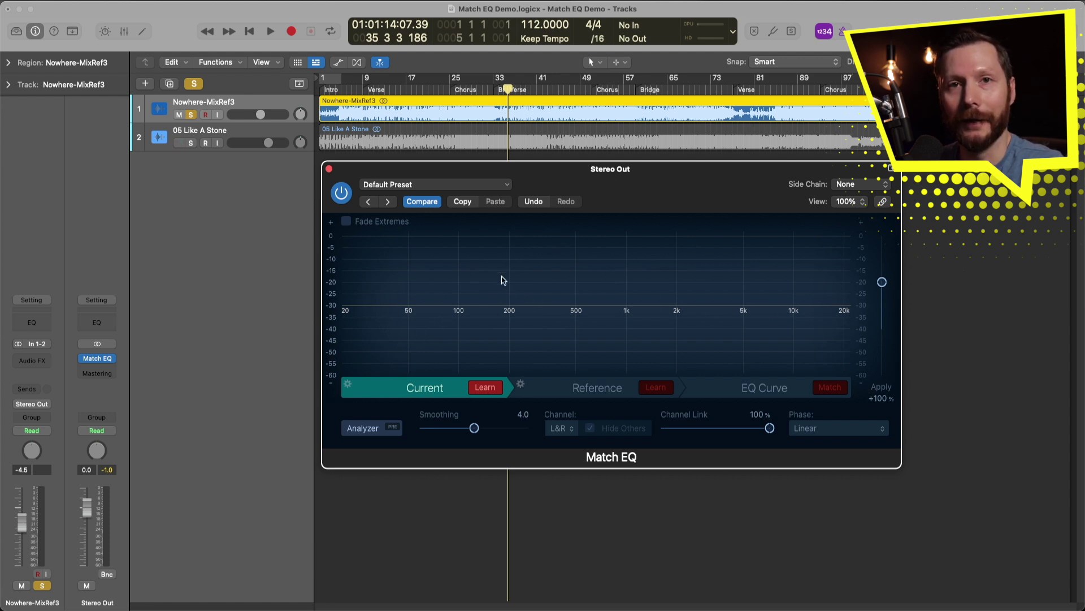
left_click(428, 89)
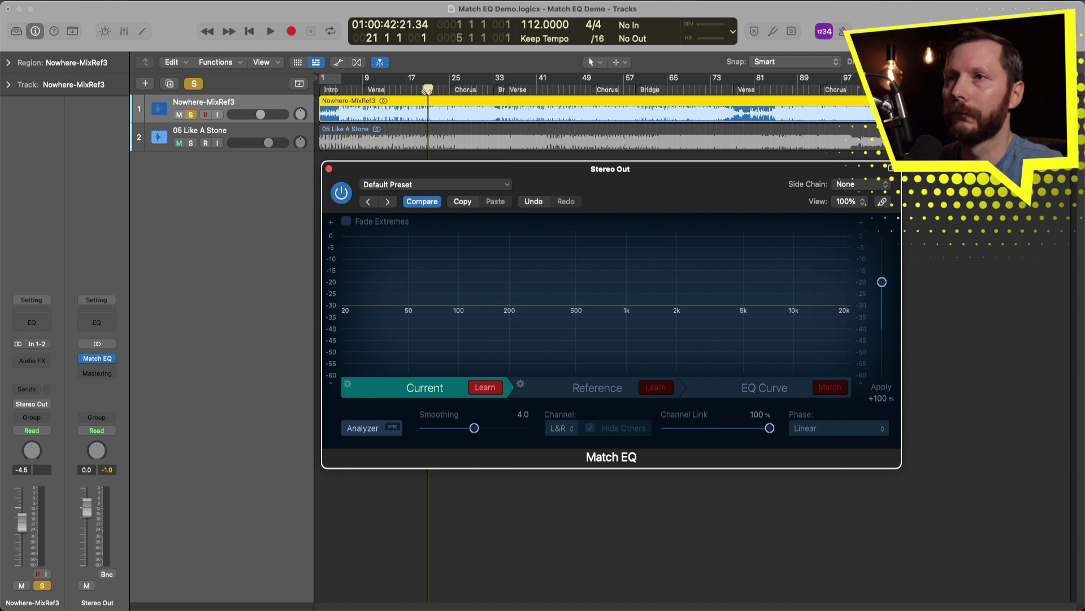
double_click(427, 89)
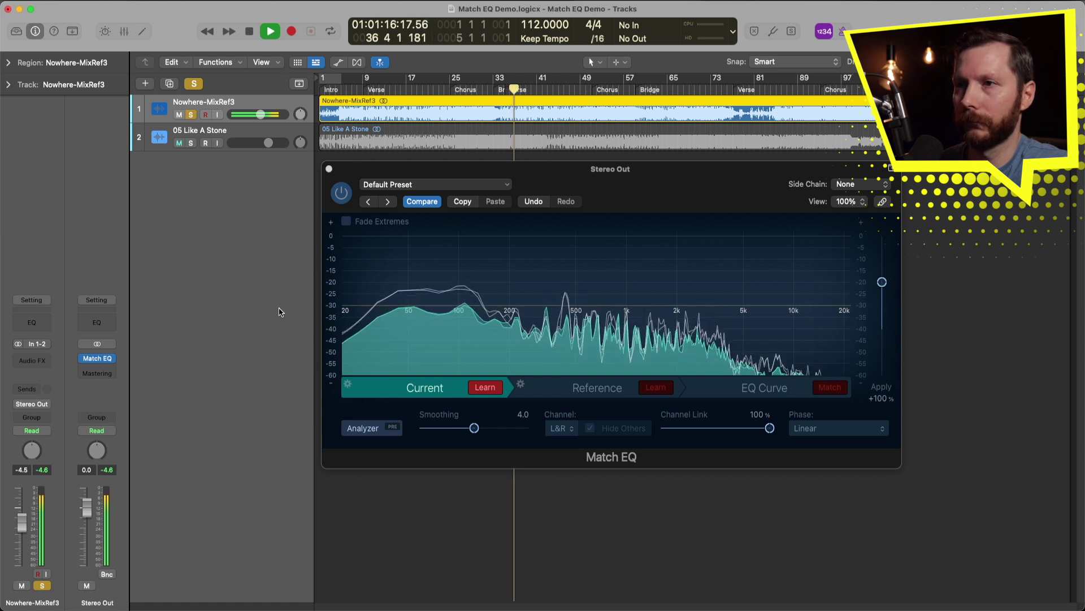
key("space")
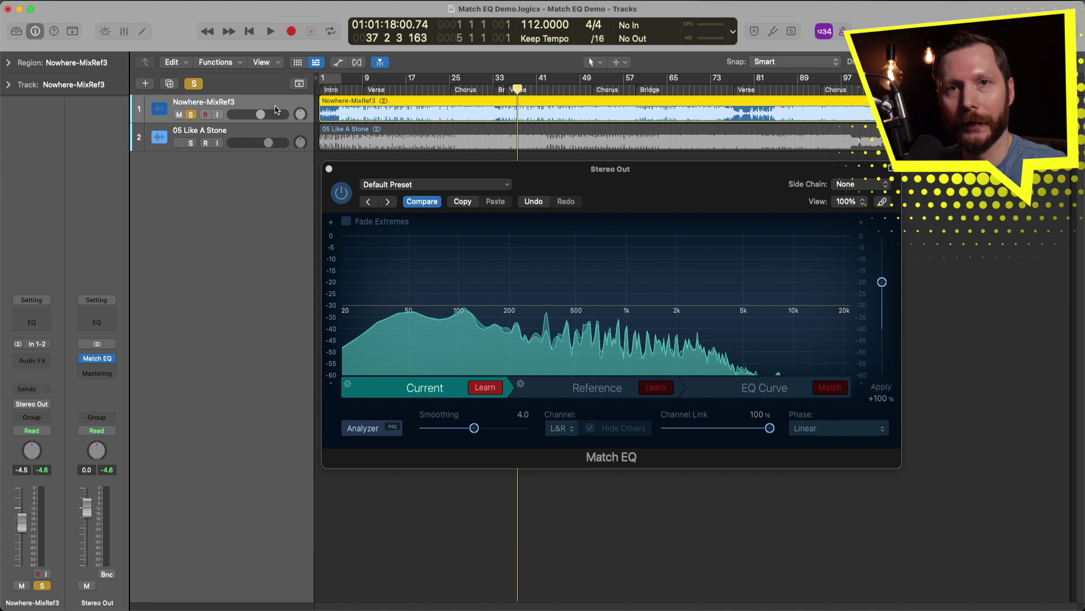
End Current learning, solo 05 Like A Stone, load its region as reference, and match
left_click(490, 393)
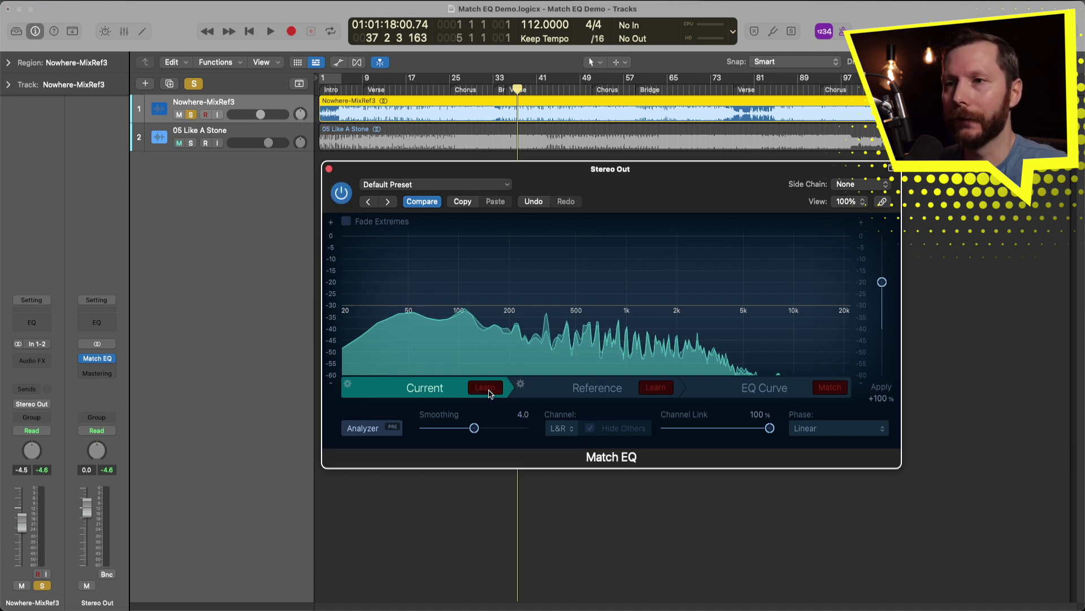
left_click(598, 387)
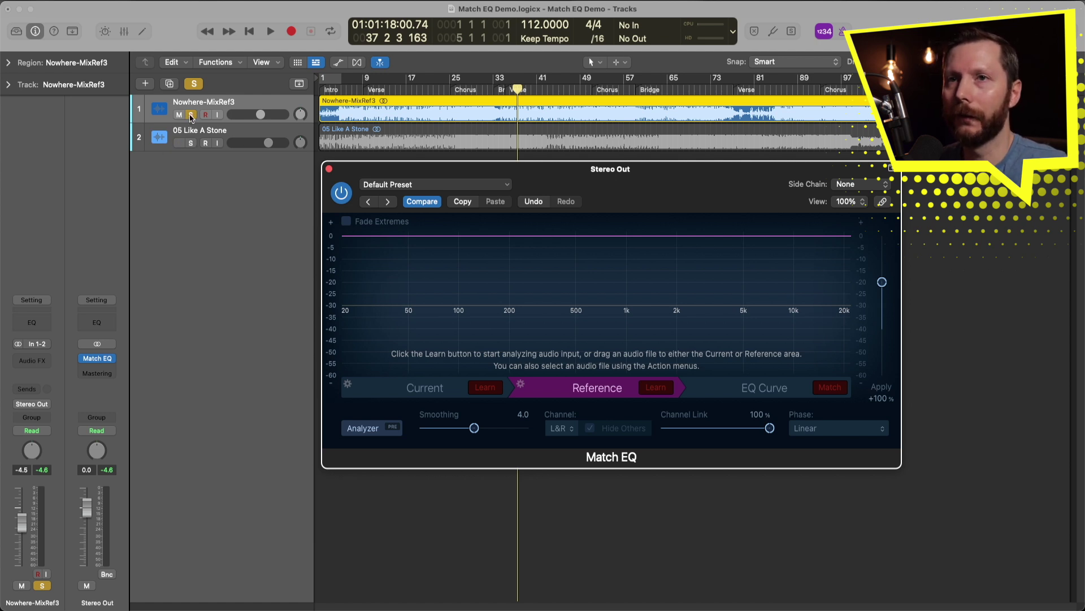
left_click(191, 143)
left_click(191, 114)
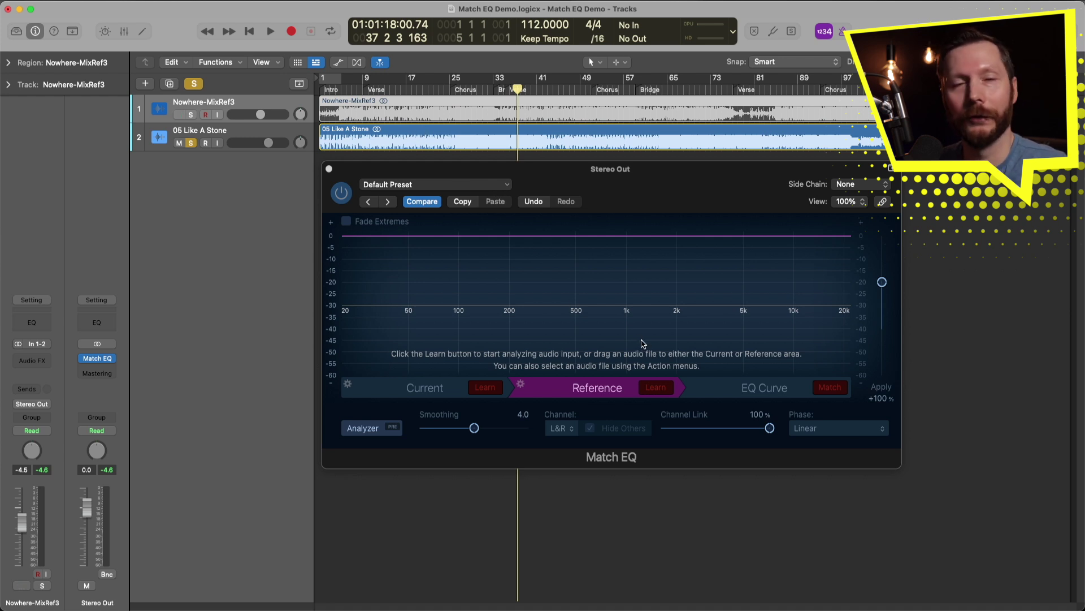
left_click_drag(435, 133, 535, 309)
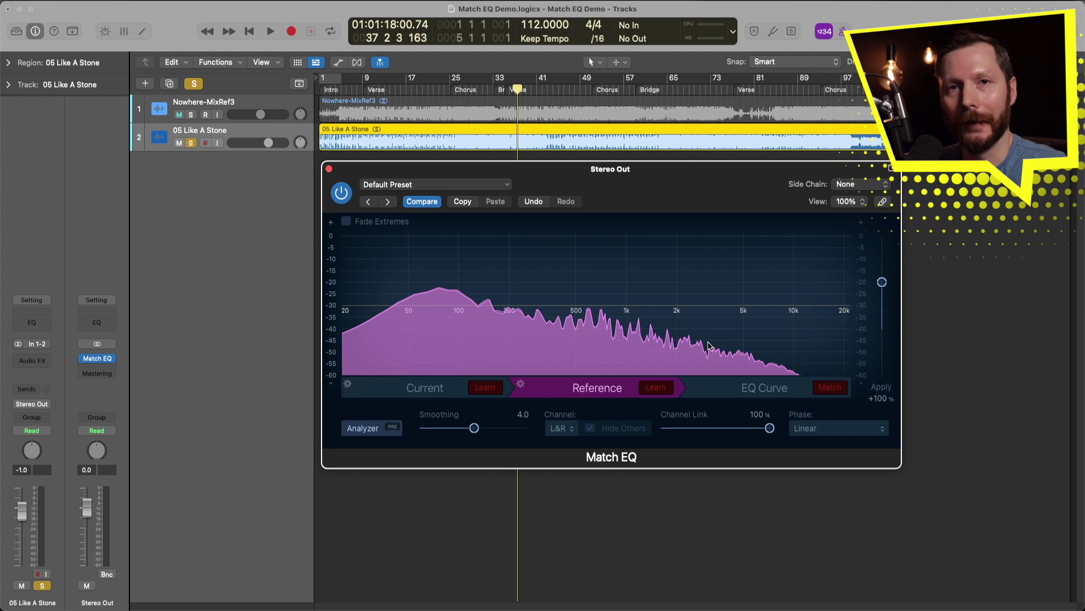
left_click(838, 389)
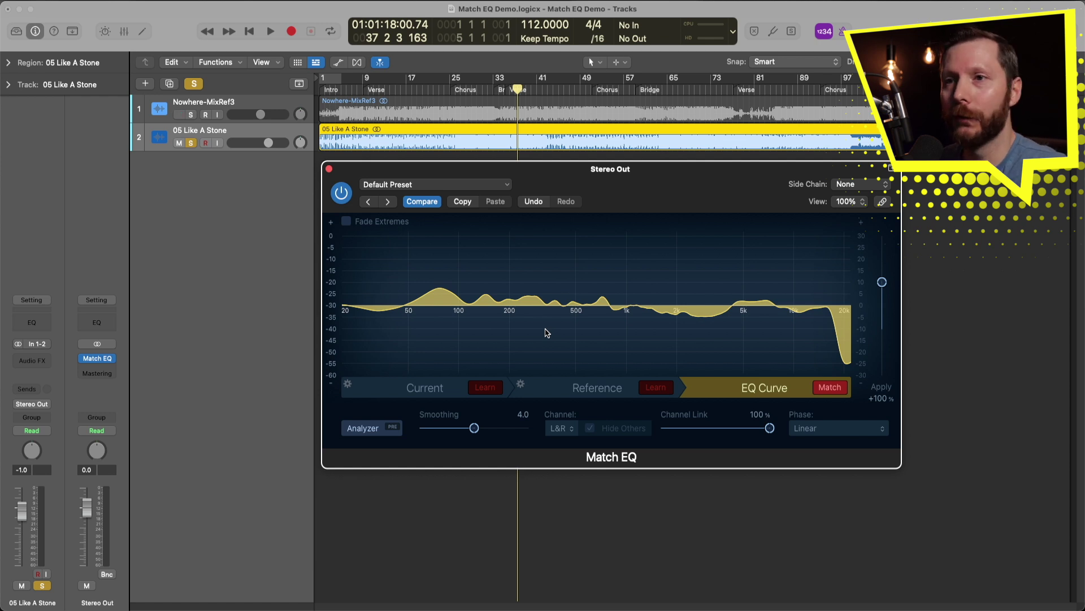
Solo Nowhere-MixRef3 again instead of 05 Like A Stone and start playback
left_click(191, 115)
left_click(191, 143)
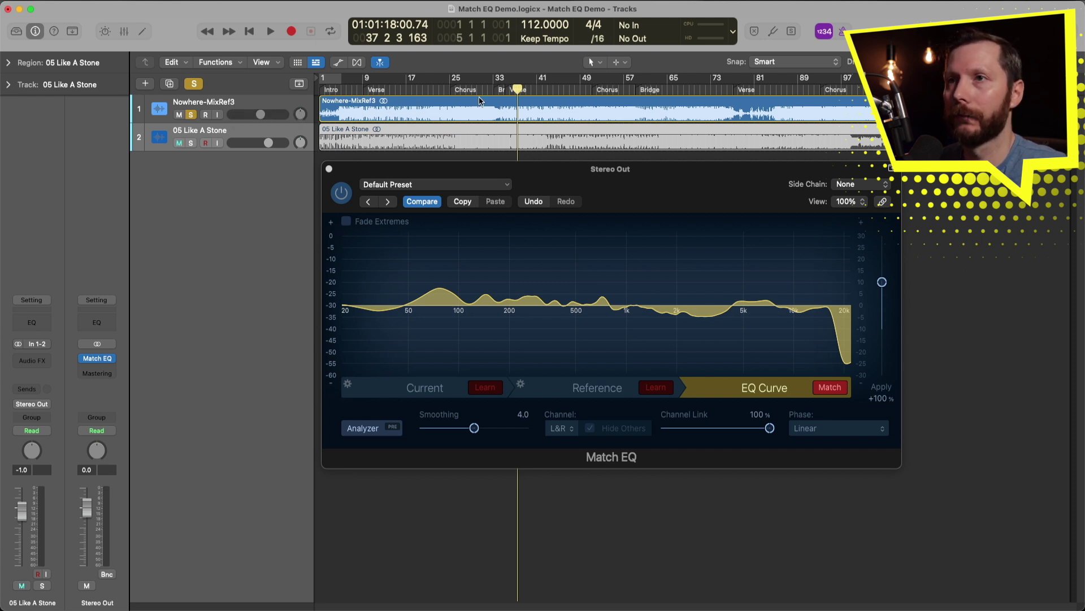
key("space")
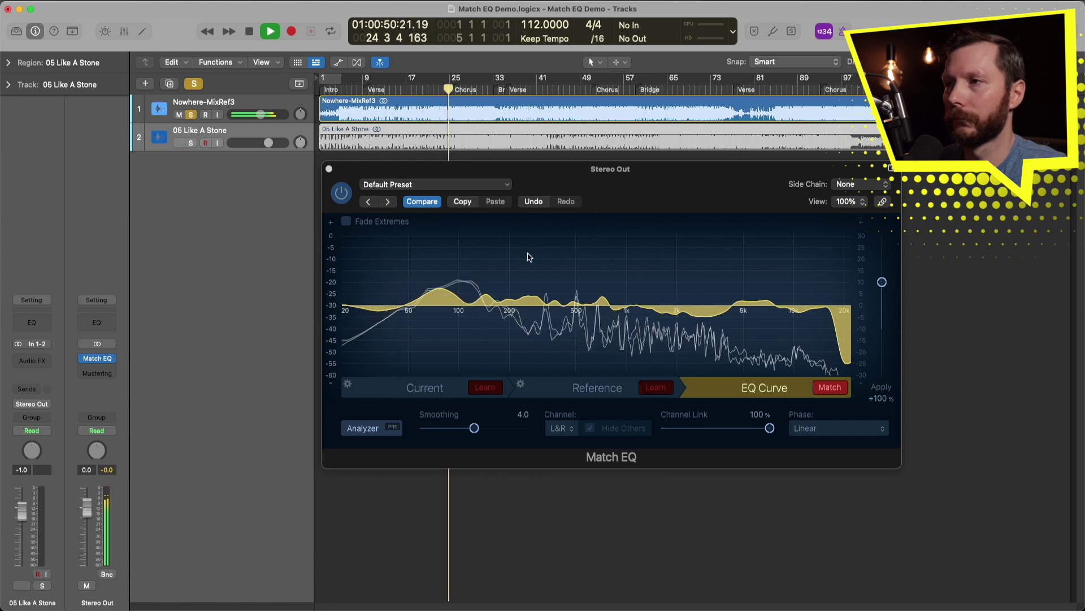
Compare the mix with Match EQ bypassed and enabled several times, then stop playback
left_click(341, 193)
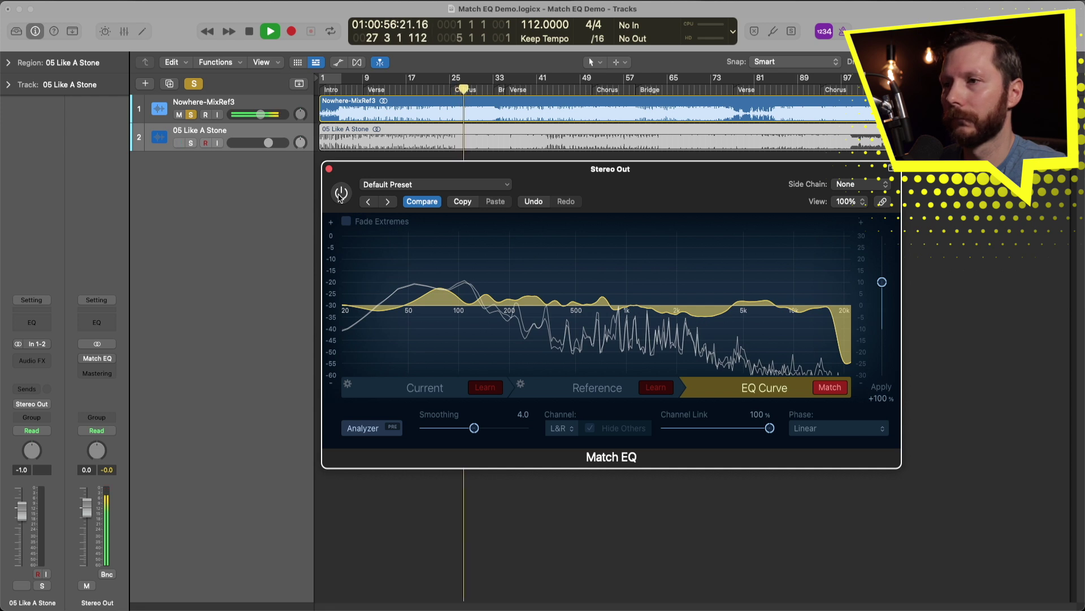
left_click(341, 194)
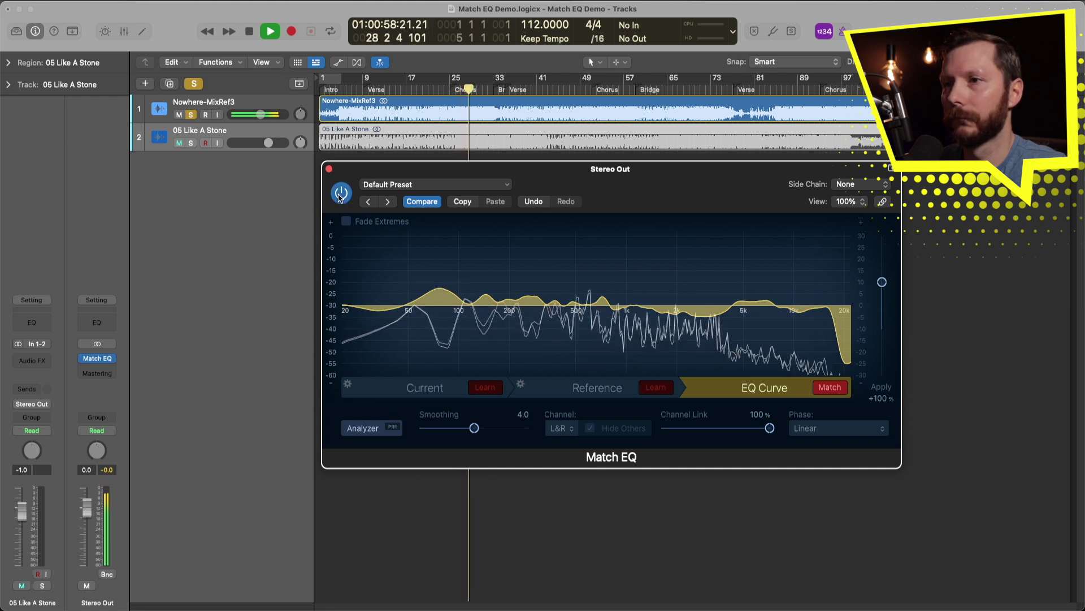
key("ctrl+m")
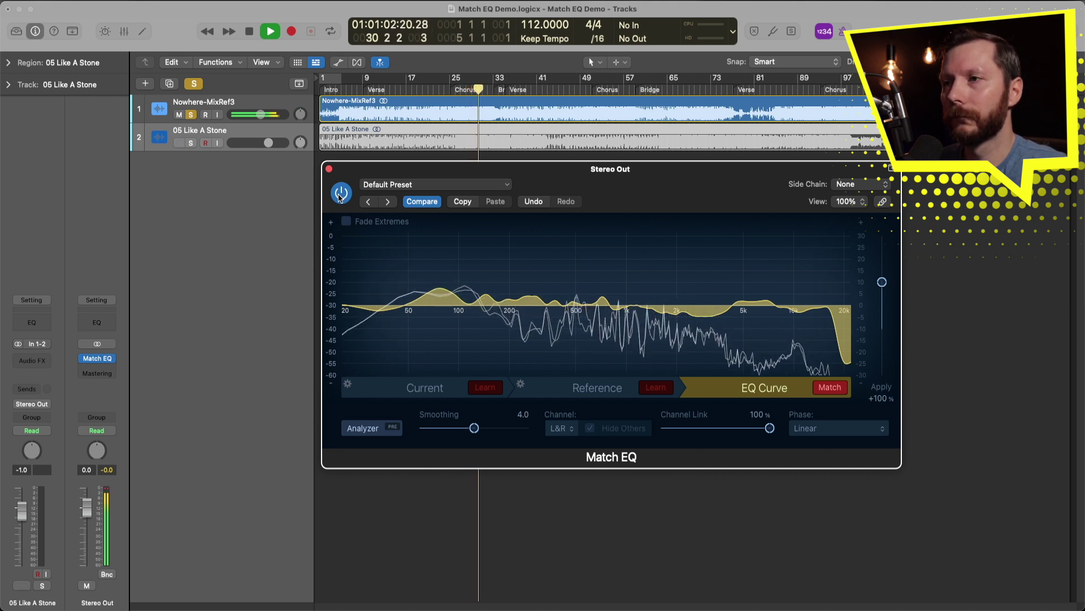
left_click(341, 193)
key("ctrl+m")
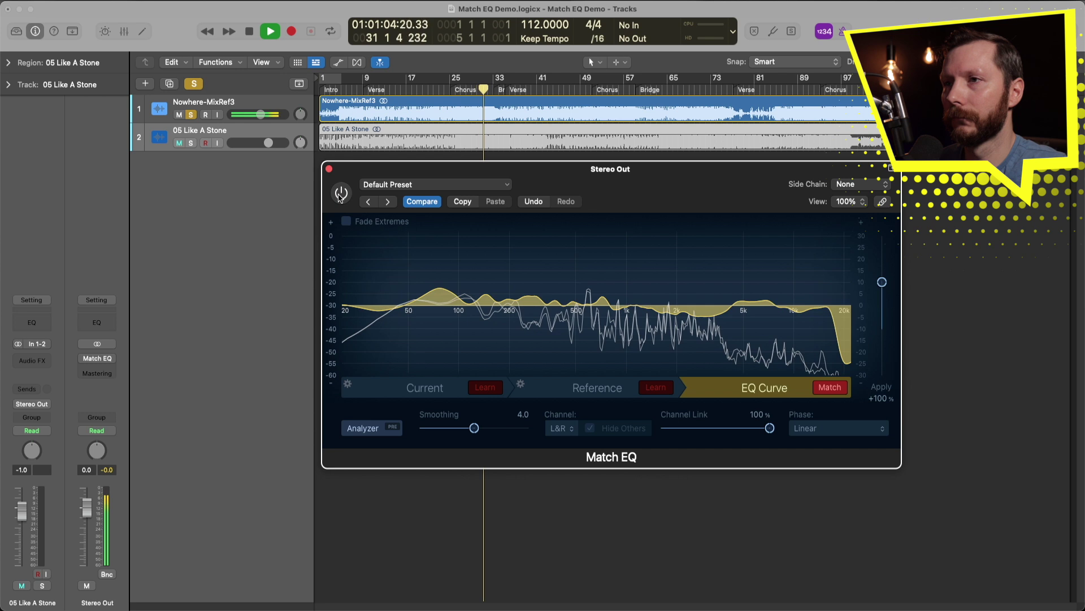
key("ctrl+m")
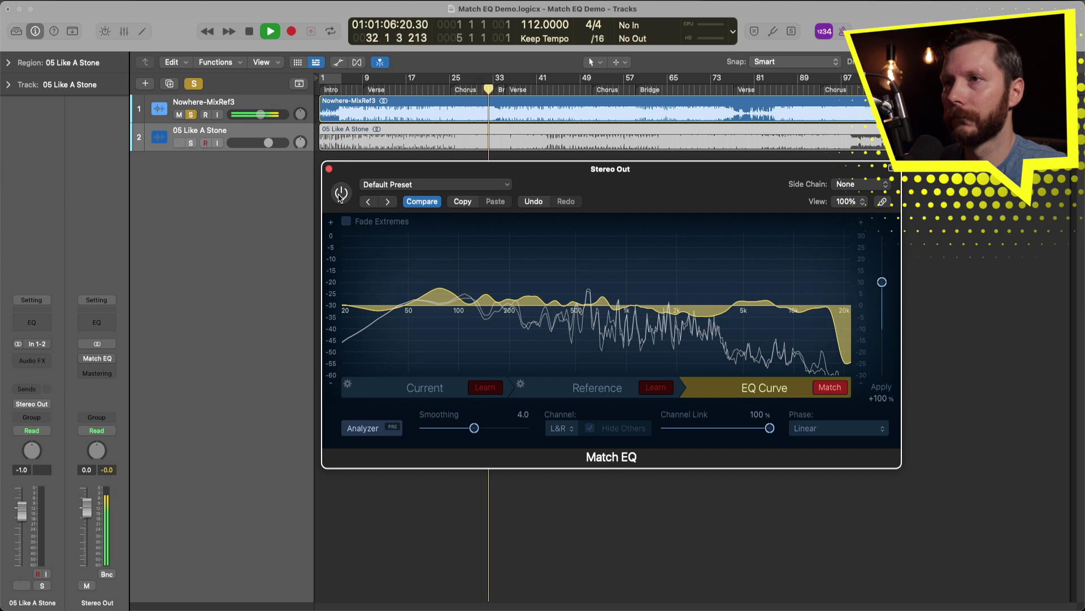
left_click(341, 193)
key("ctrl+m")
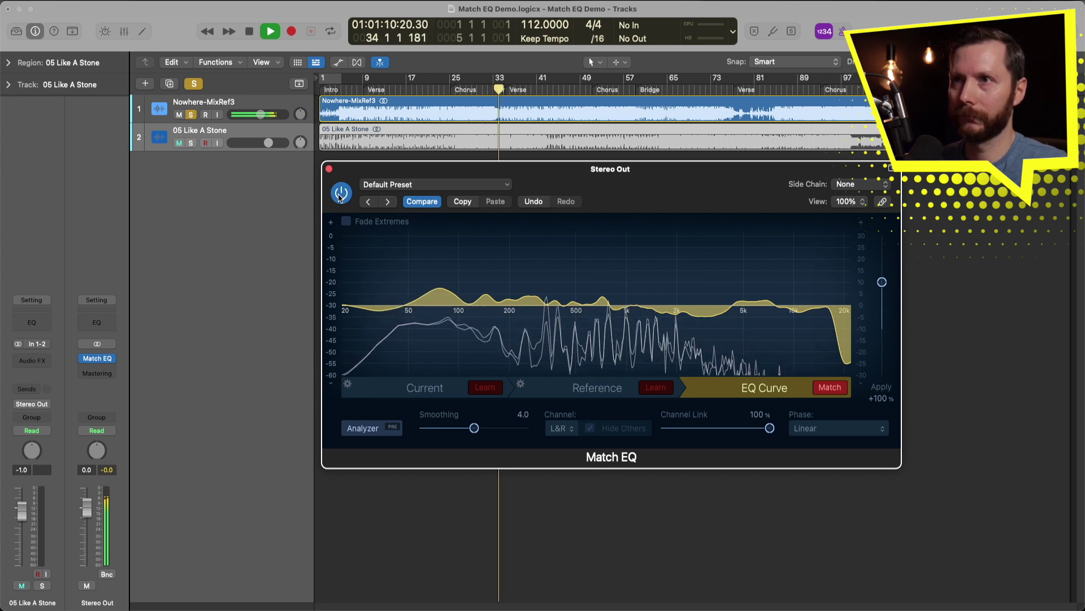
key("ctrl+m")
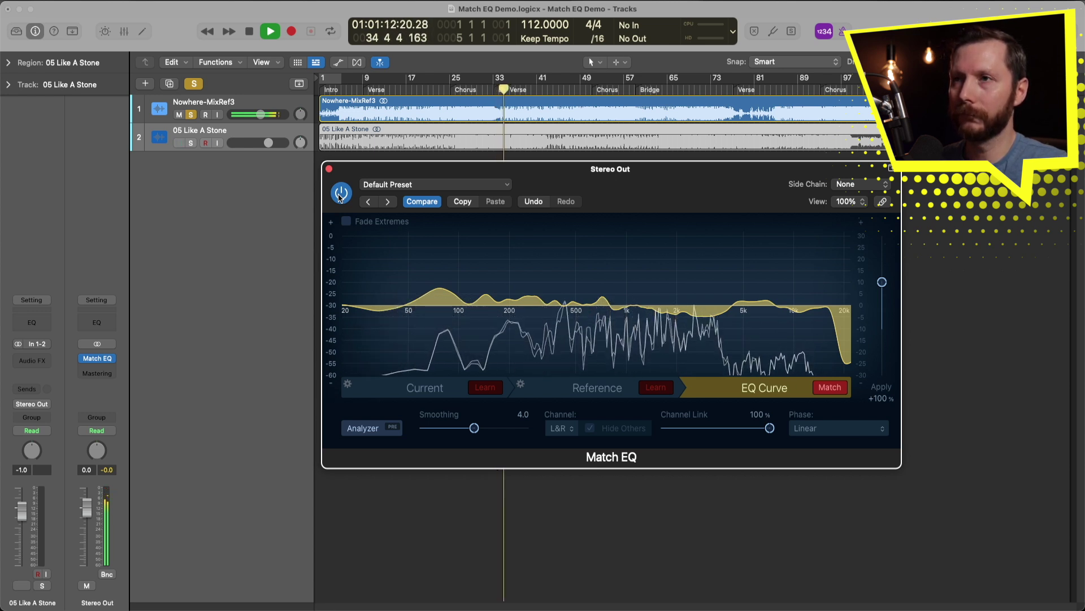
key("ctrl+m")
key("space")
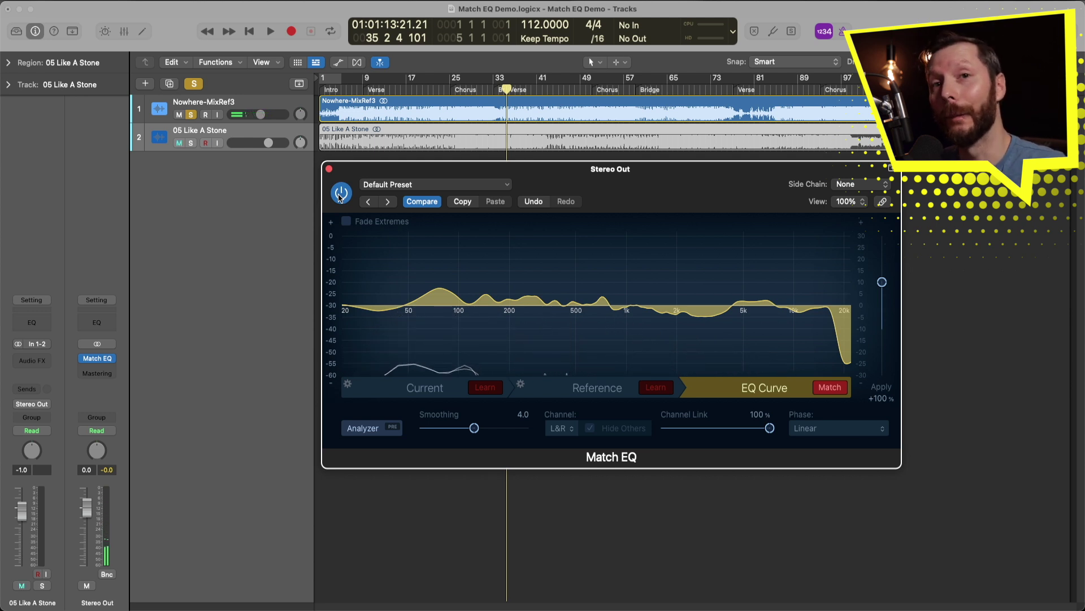
key("ctrl+m")
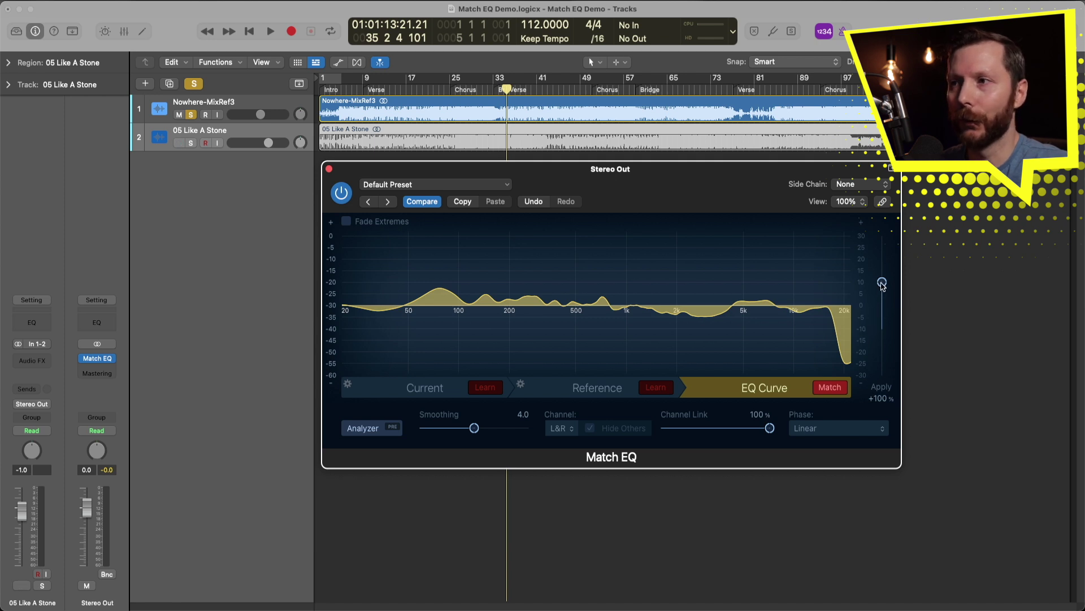
left_click_drag(881, 283, 885, 312)
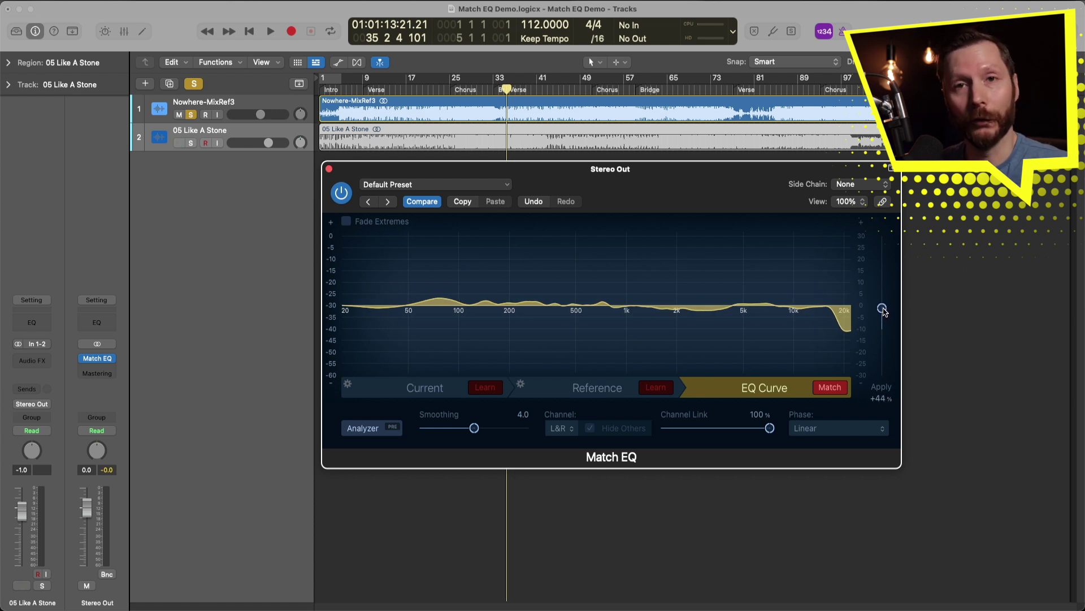
left_click_drag(884, 313, 883, 285)
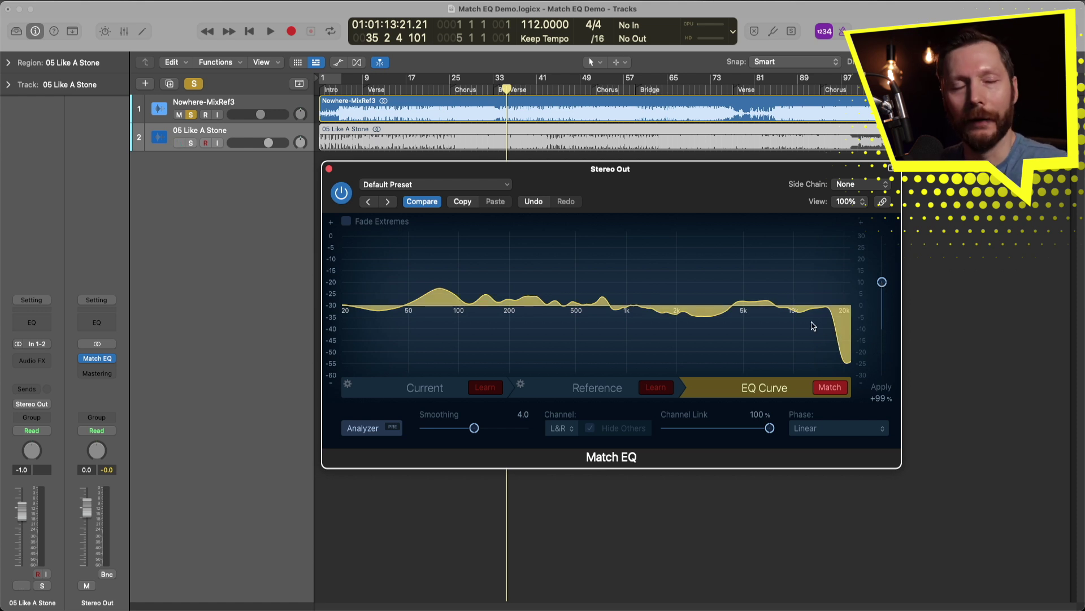
Play the song from bar 17 and lower the Match EQ Apply amount to +30%
left_click(415, 102)
key("space")
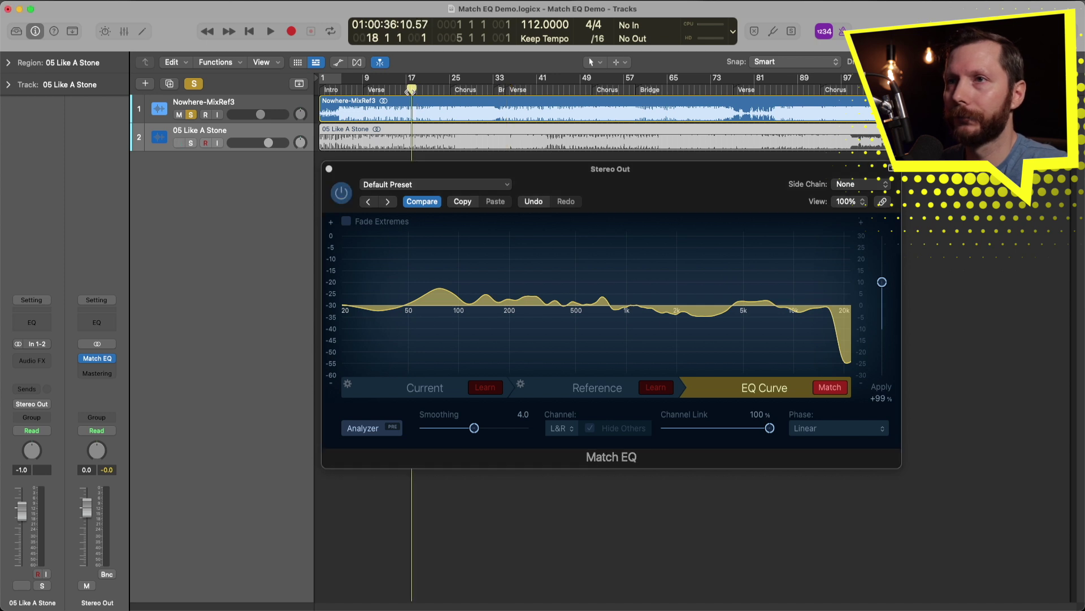
left_click_drag(881, 282, 885, 319)
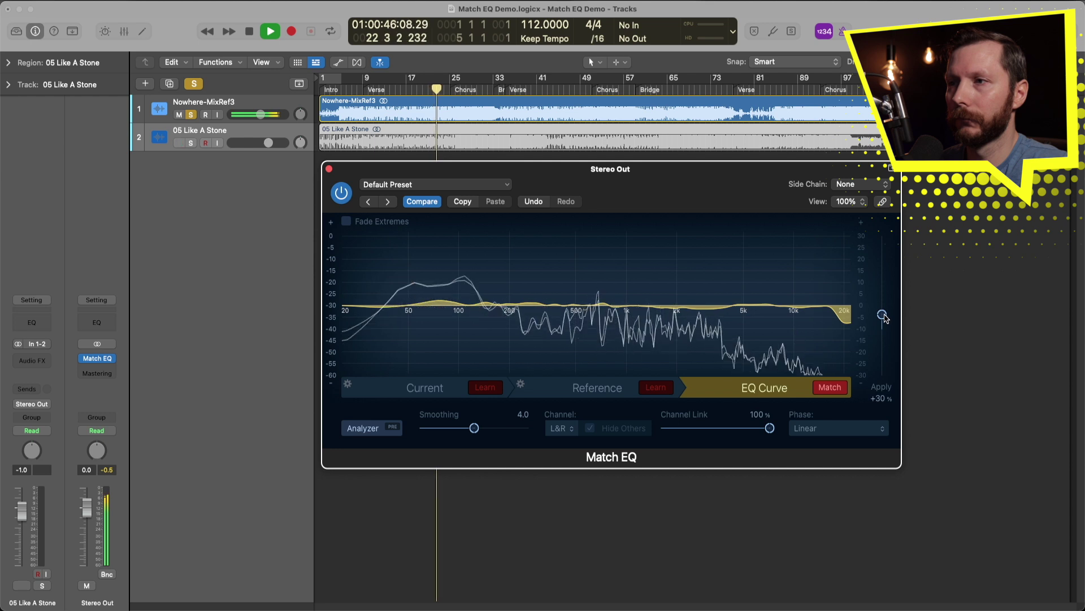
Compare with Match EQ bypassed and on, stop playback, mute 05 Like A Stone, and raise Apply near 94%
left_click(341, 192)
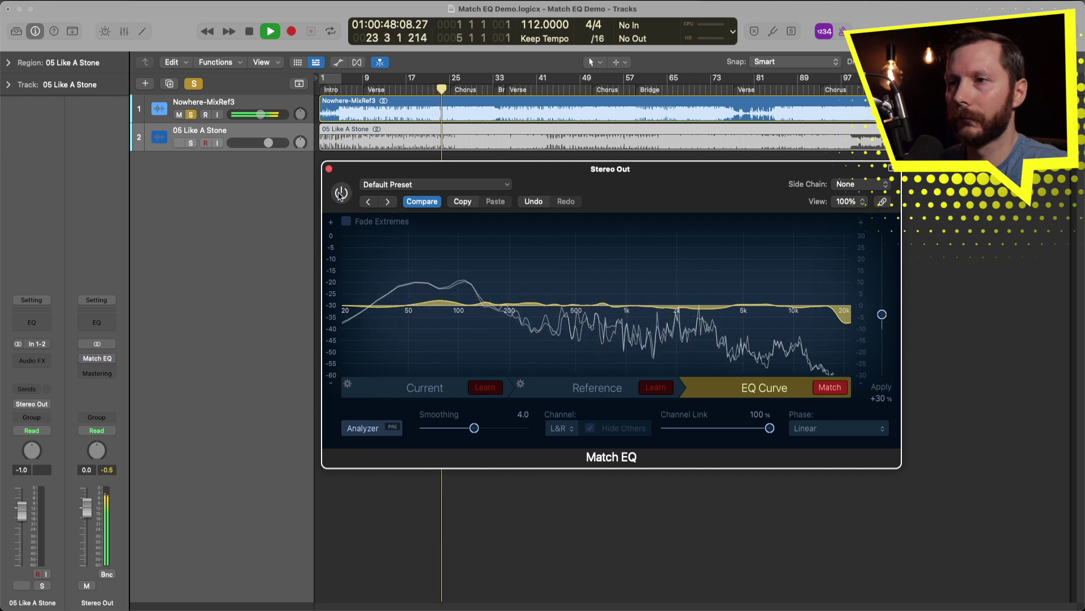
left_click(341, 193)
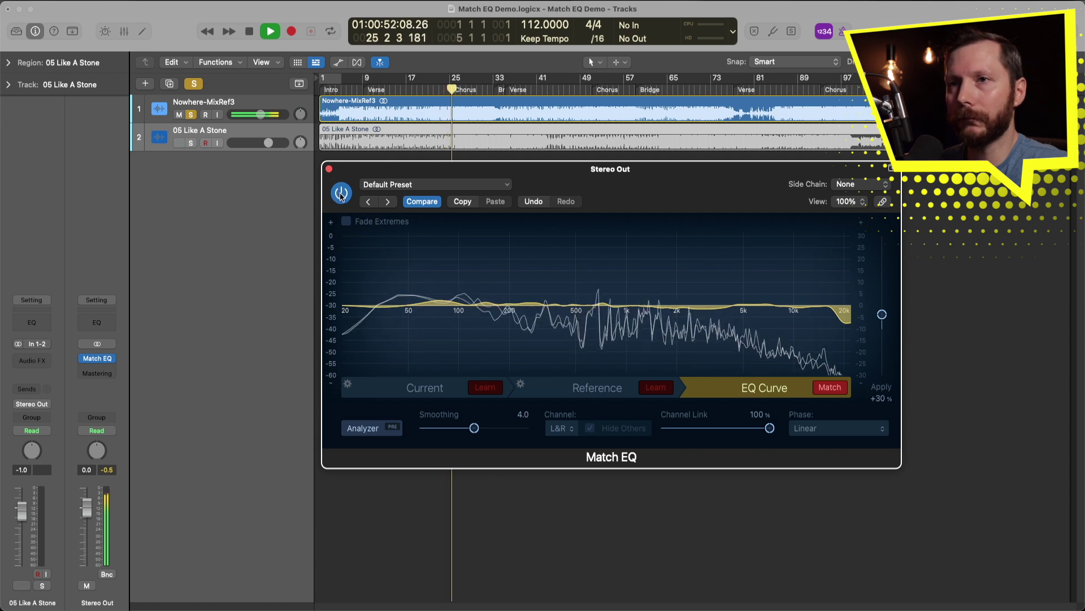
left_click(341, 194)
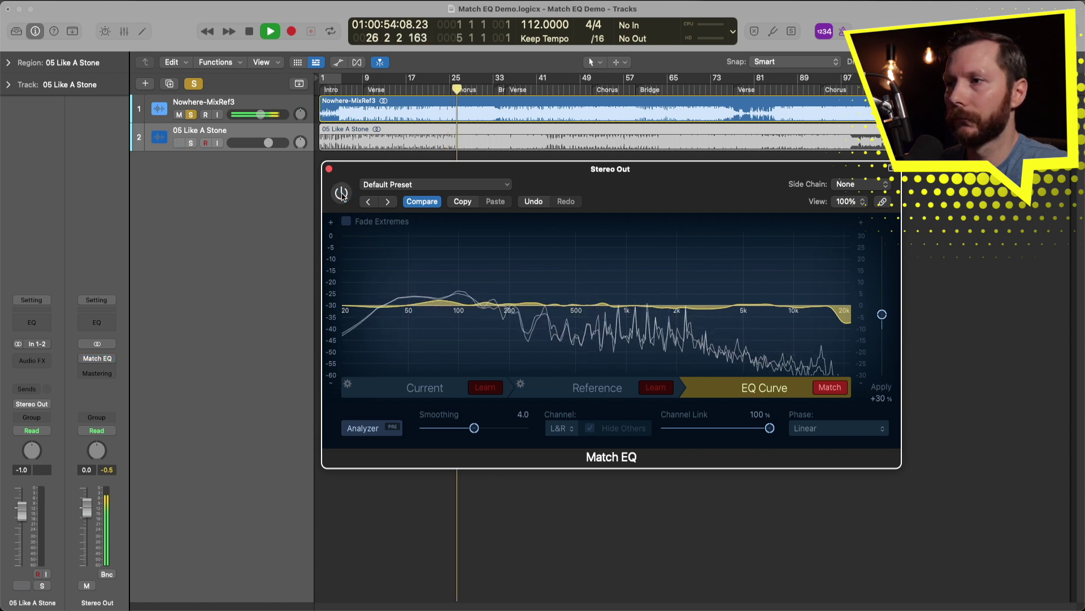
left_click(342, 193)
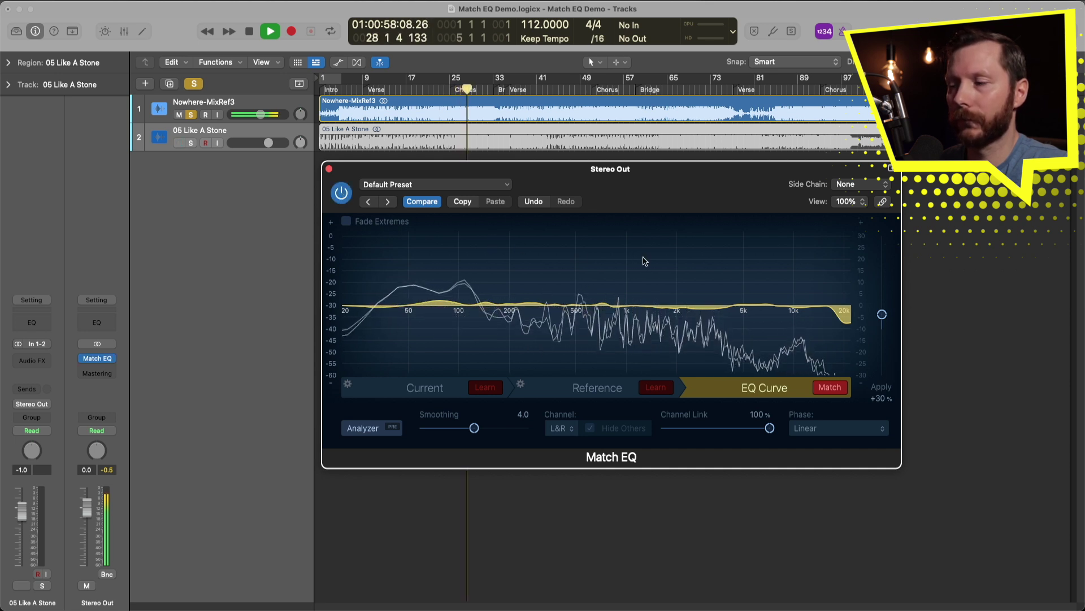
key("space")
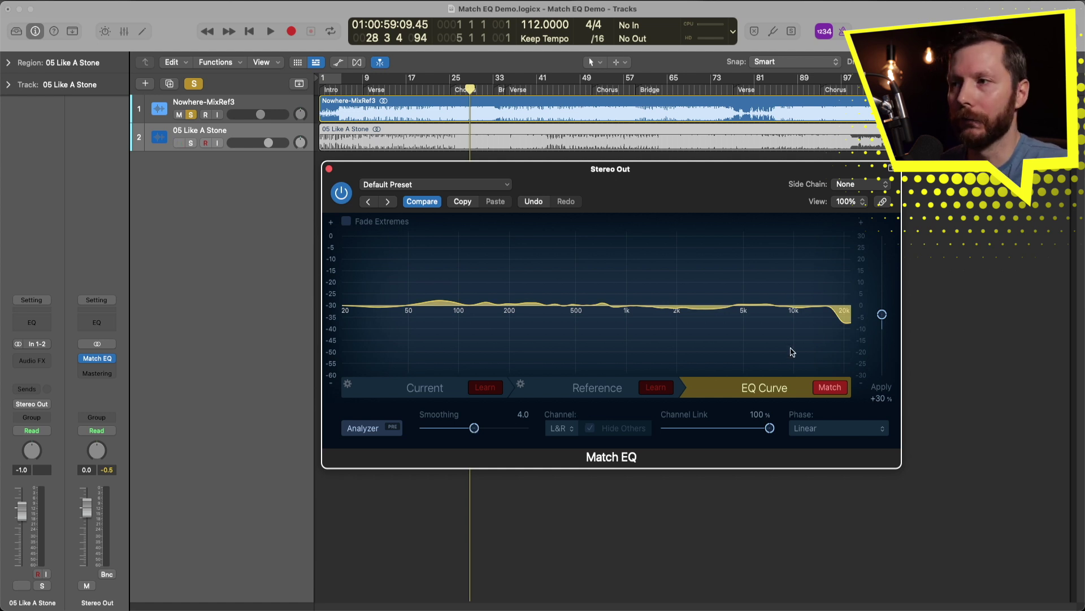
key("m")
left_click_drag(882, 315, 880, 285)
Raise Smoothing from 4.0 to 9.0, set Apply back to +30%, and enable Fade Extremes
key("m")
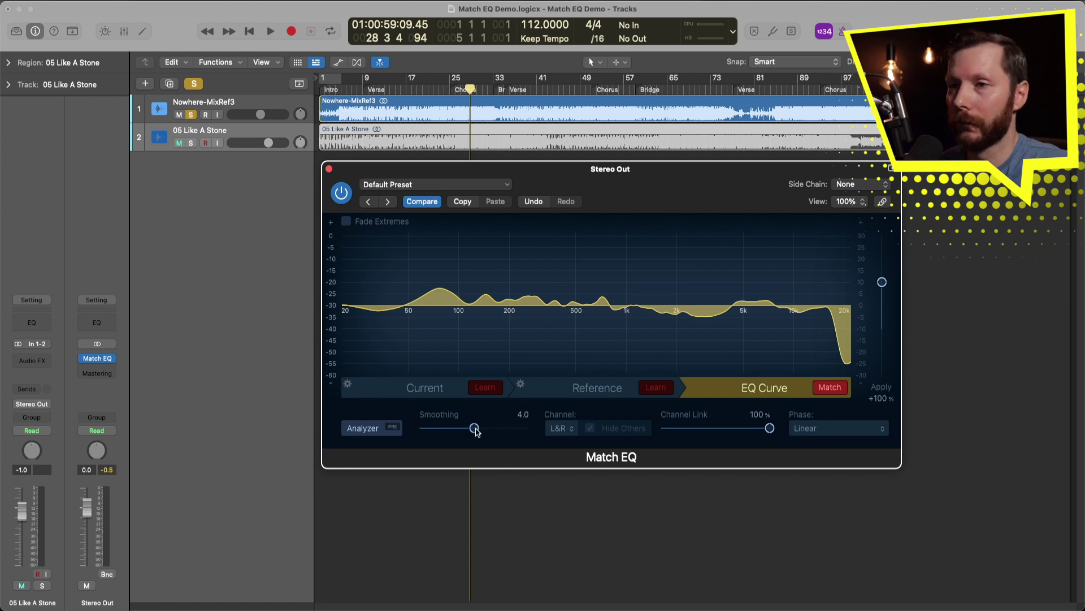
left_click_drag(476, 432, 501, 432)
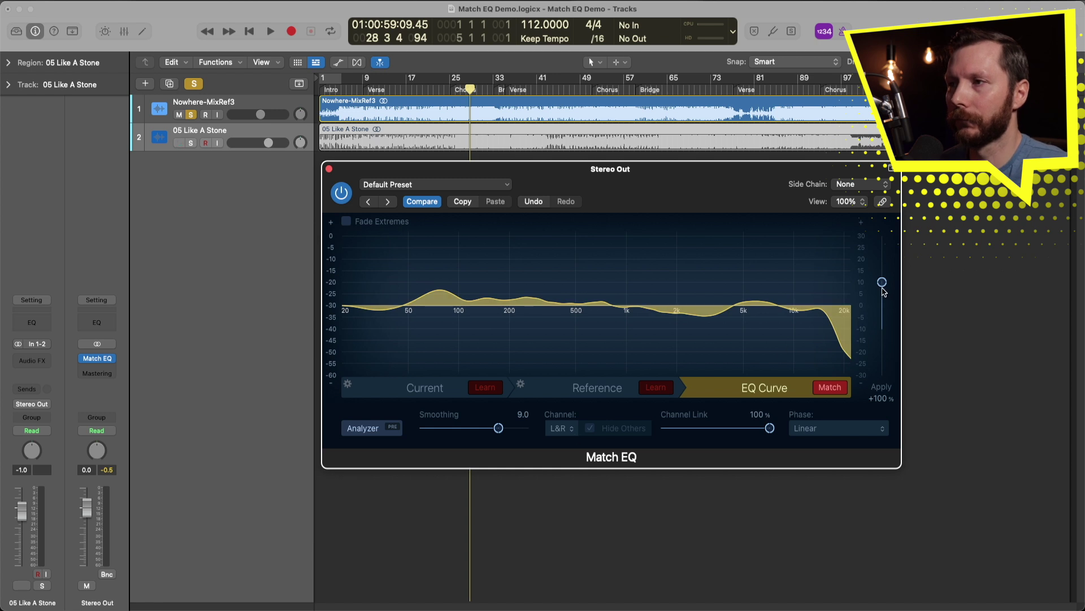
left_click_drag(882, 282, 887, 316)
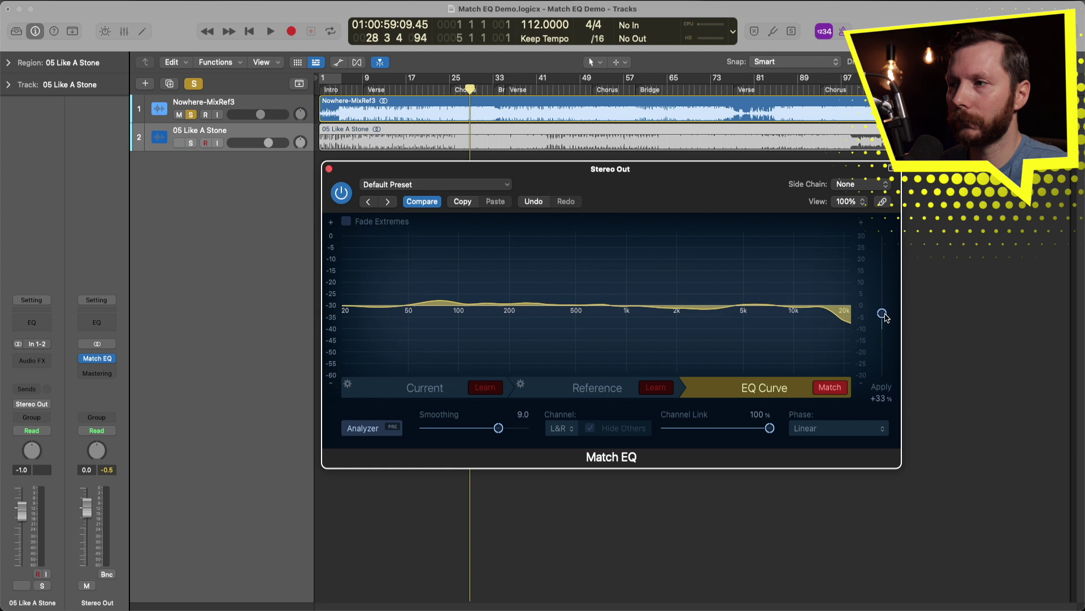
left_click_drag(884, 315, 885, 317)
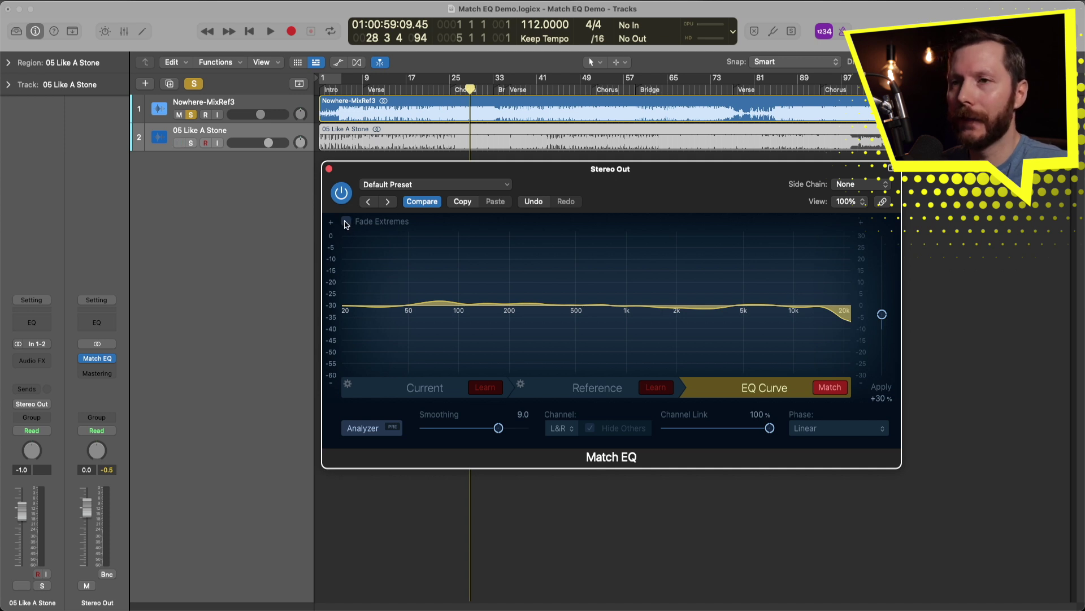
left_click(346, 221)
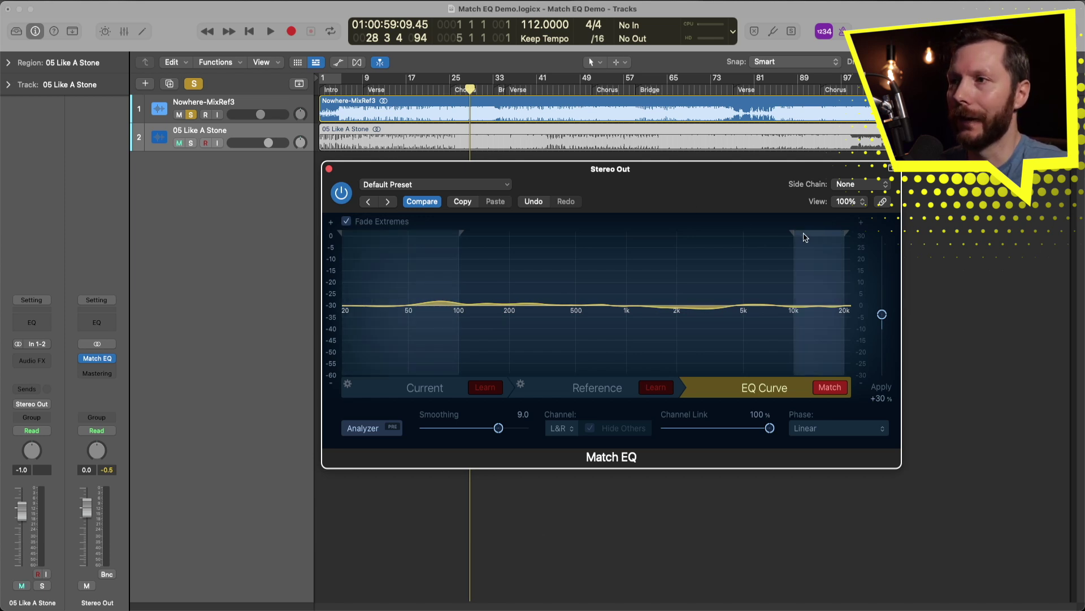
Drag the high fade range to roughly 10–20 kHz and shift the low-end fade range
left_click_drag(827, 236, 737, 236)
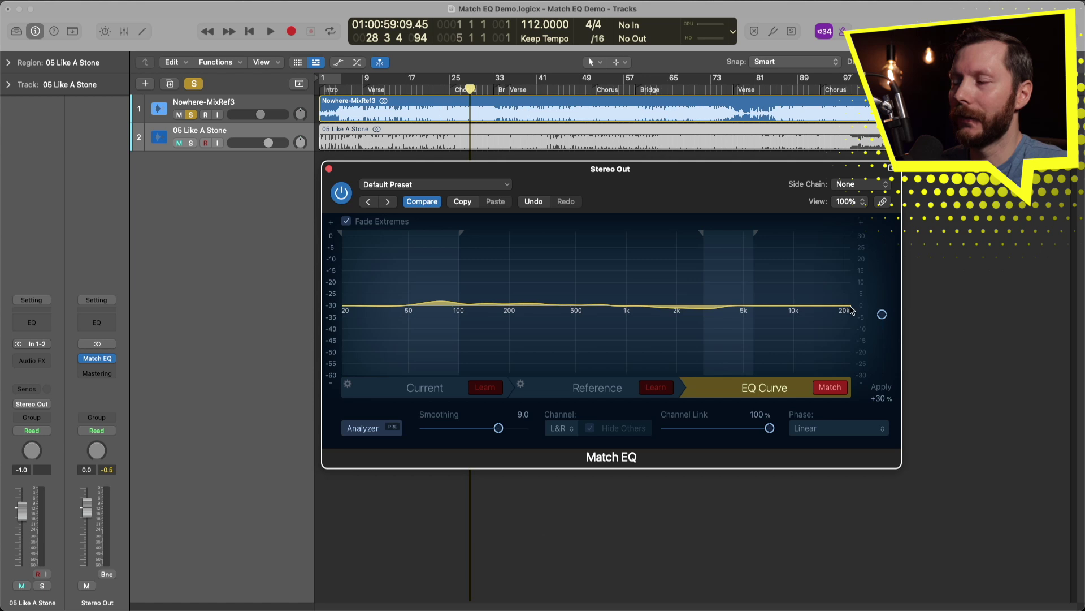
left_click_drag(723, 238, 829, 236)
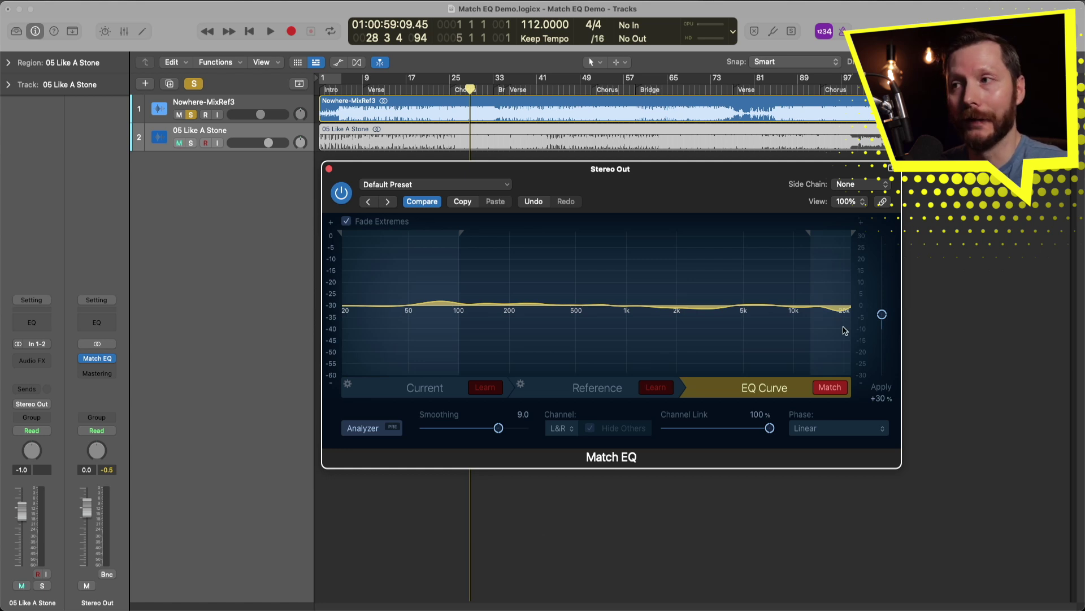
left_click_drag(834, 242, 816, 248)
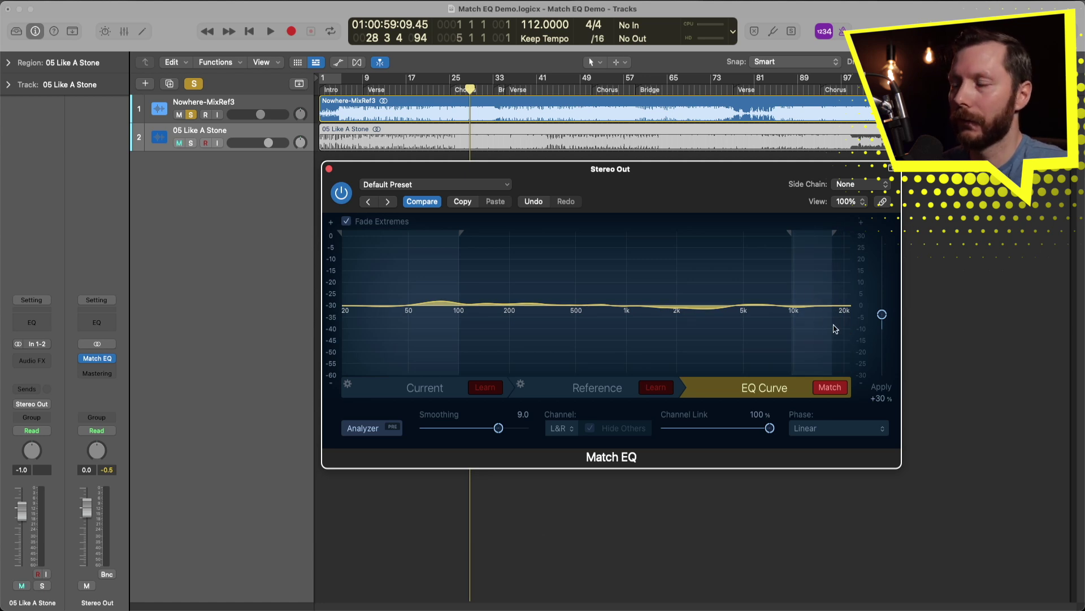
left_click_drag(387, 236, 345, 233)
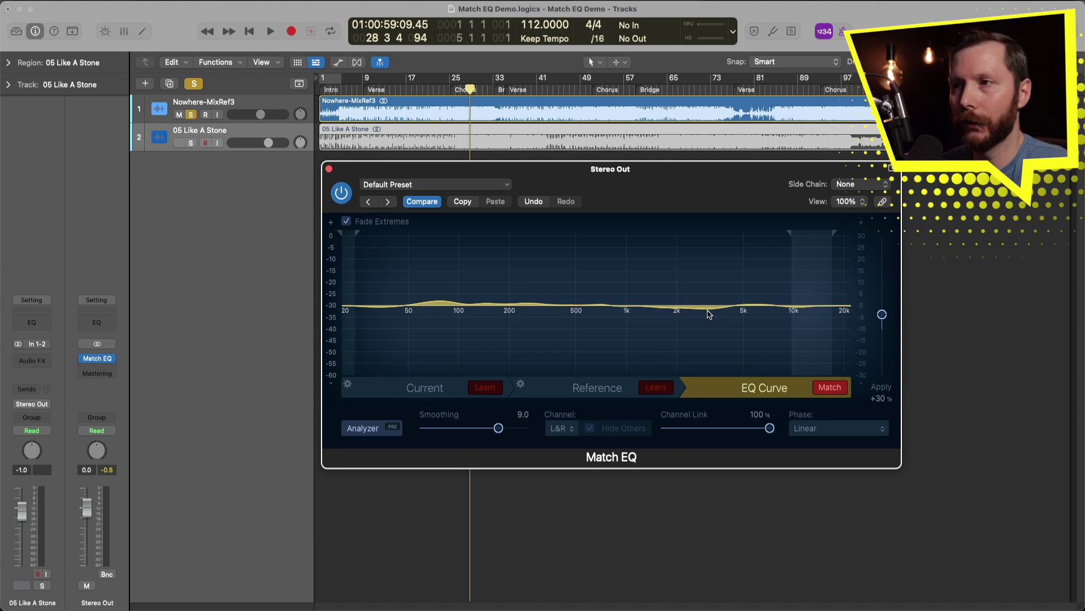
Boost a peak at 2725 Hz, widen it to Q 6.80, then reset its gain to 0.0 dB
left_click_drag(710, 313, 695, 294)
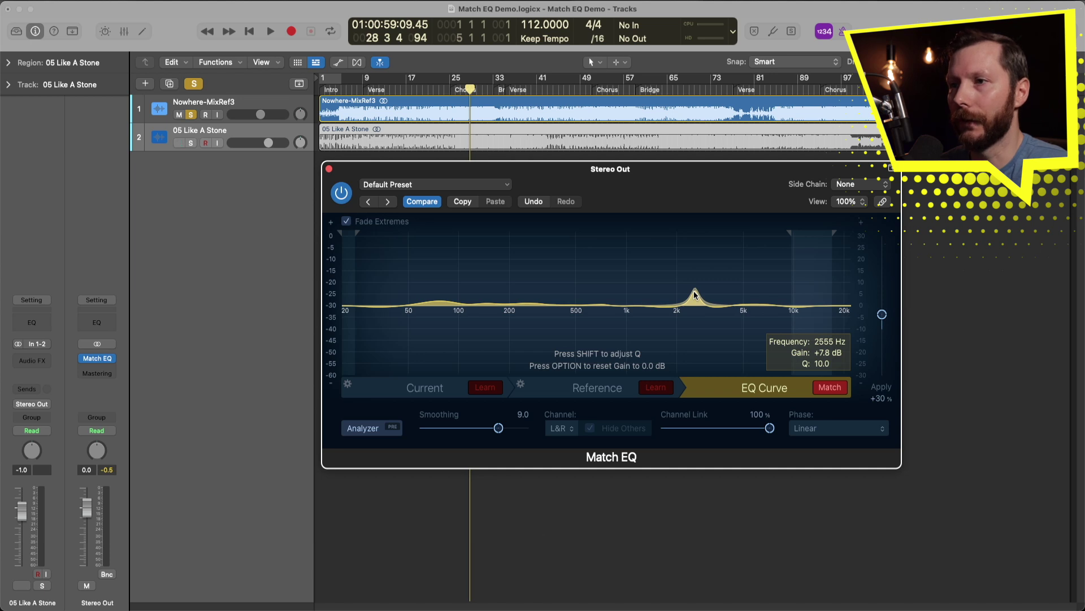
mouse_move(695, 294)
left_mouse_down()
mouse_move(696, 257)
mouse_move(699, 286)
left_mouse_up()
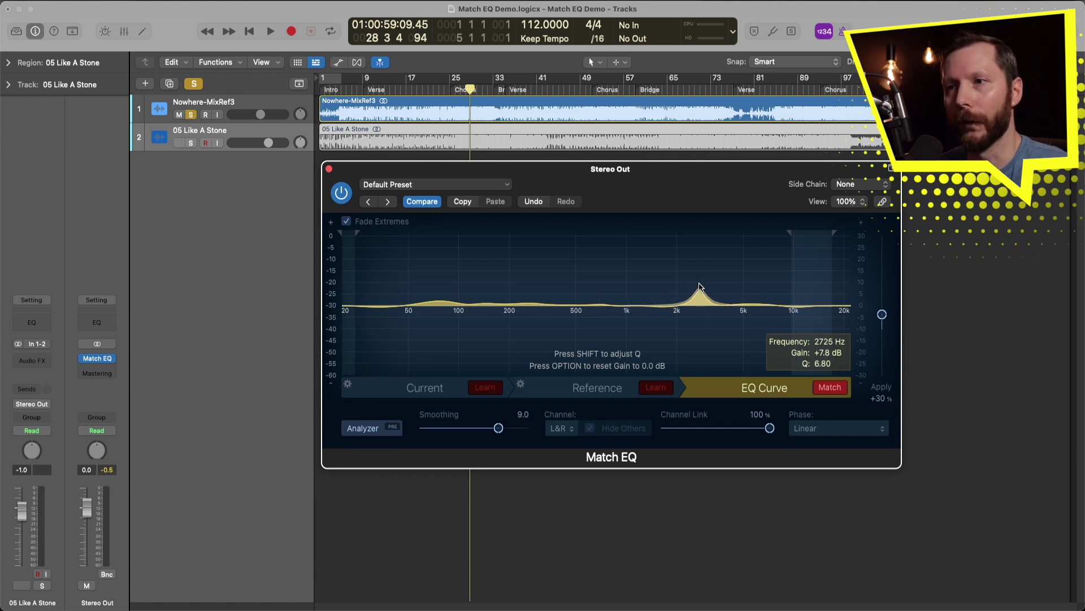
left_click(700, 287, "alt")
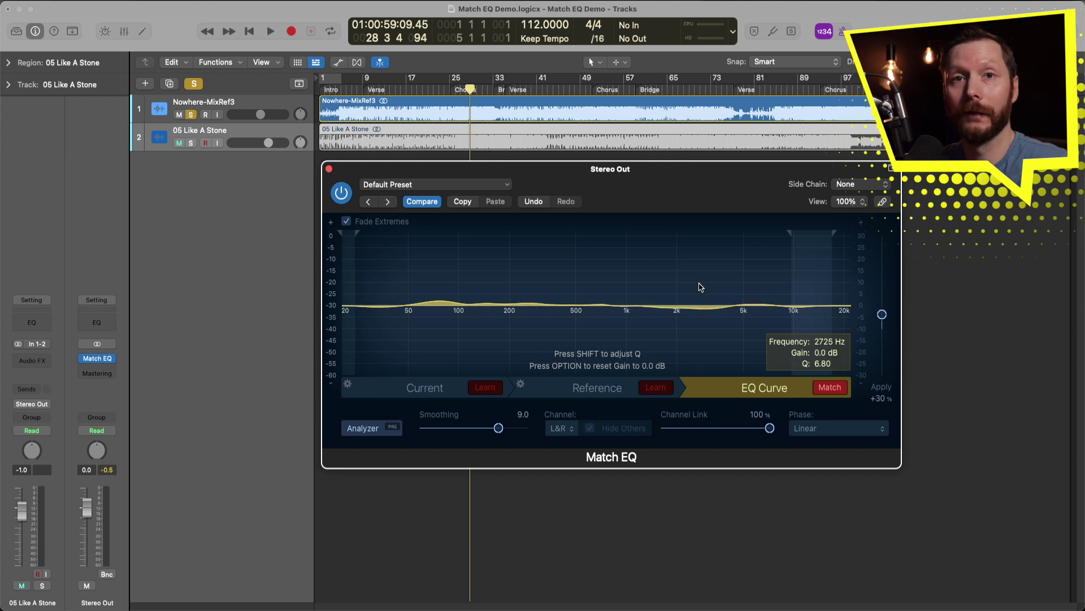
Switch the Channel pop-up to L, then R, then back to L&R
left_click(561, 433)
left_click(560, 441)
left_click(562, 431)
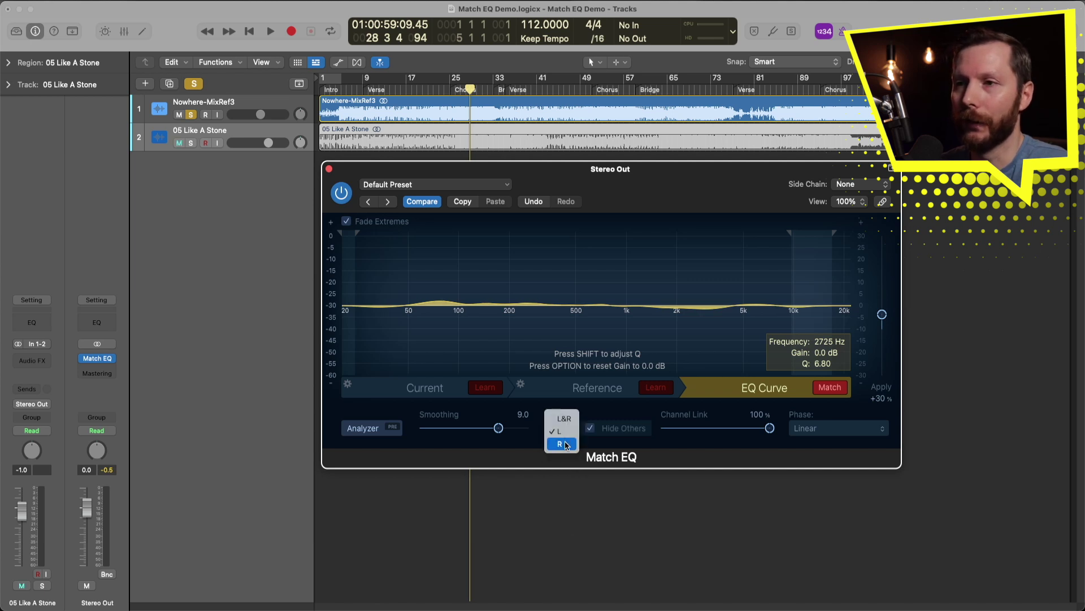
left_click(565, 445)
left_click(563, 431)
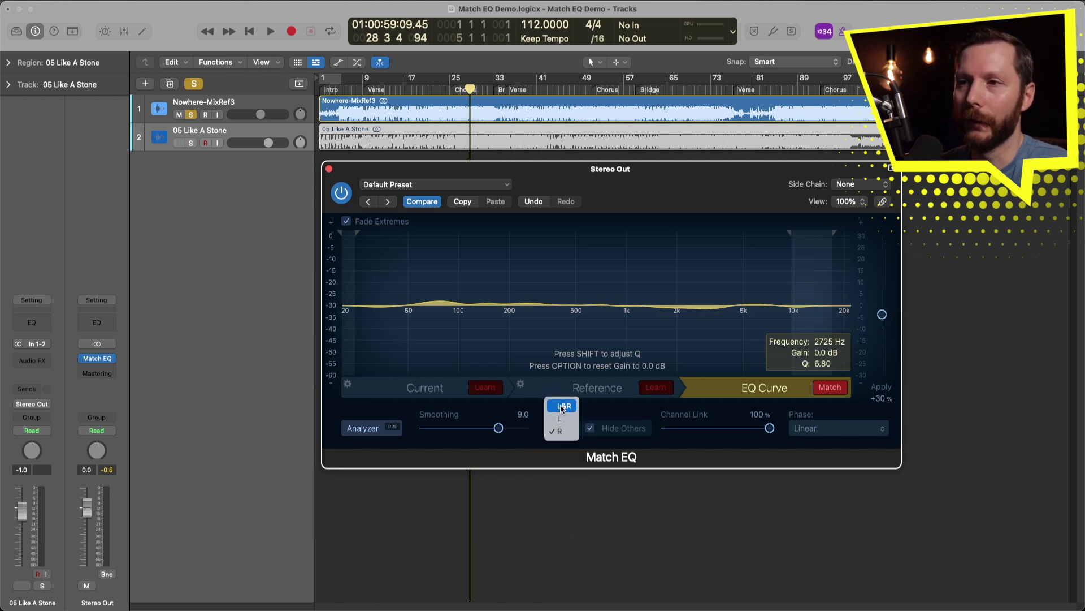
left_click(562, 407)
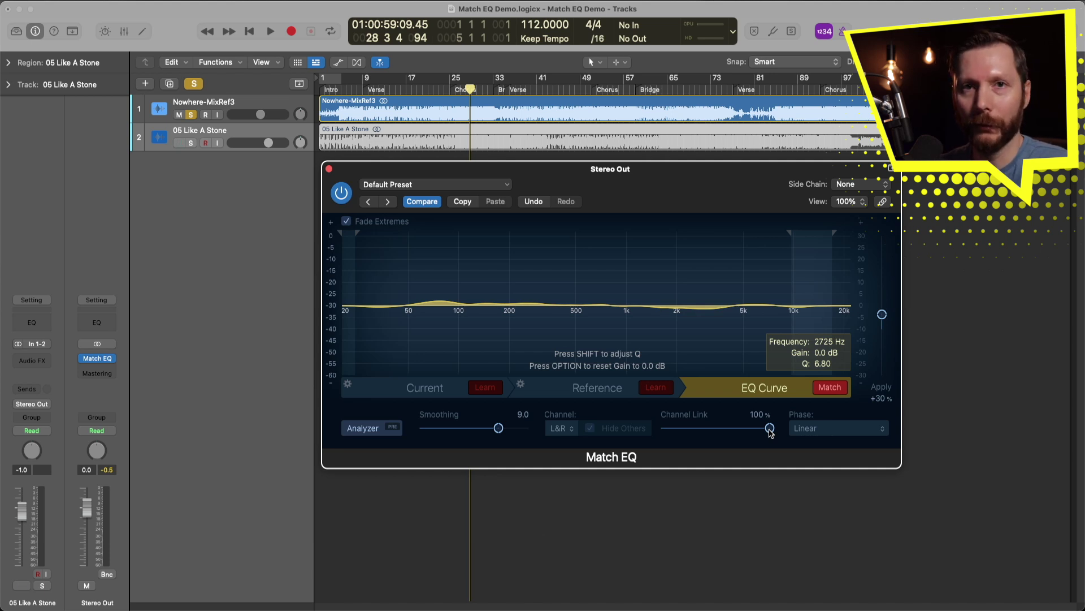
Drop Channel Link to 0%, push Apply to +149%, then restore 100% link and lower Apply
left_click_drag(769, 430, 652, 429)
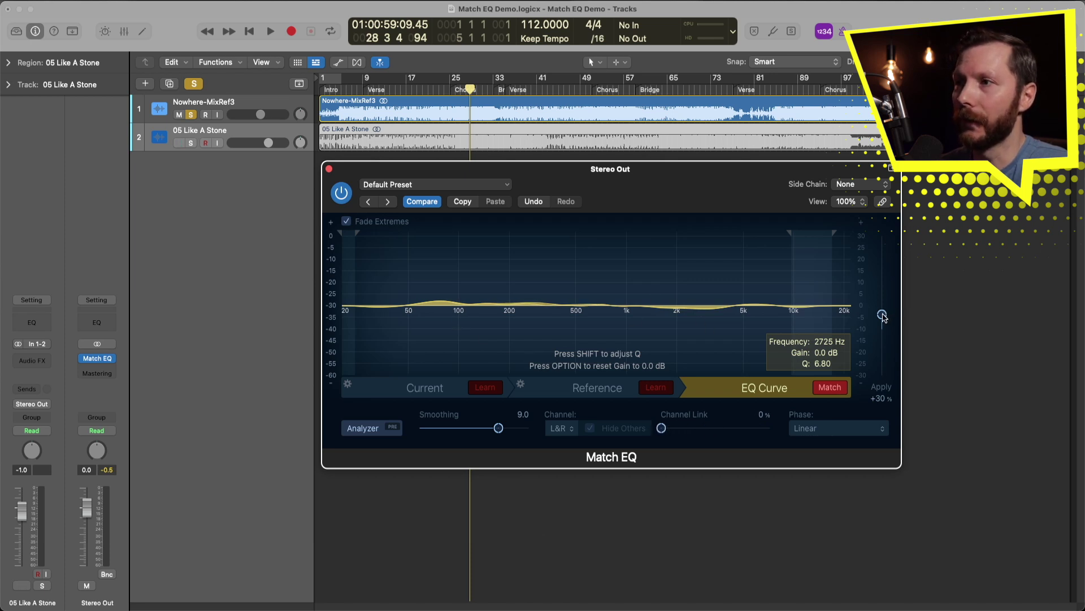
left_click_drag(882, 315, 881, 260)
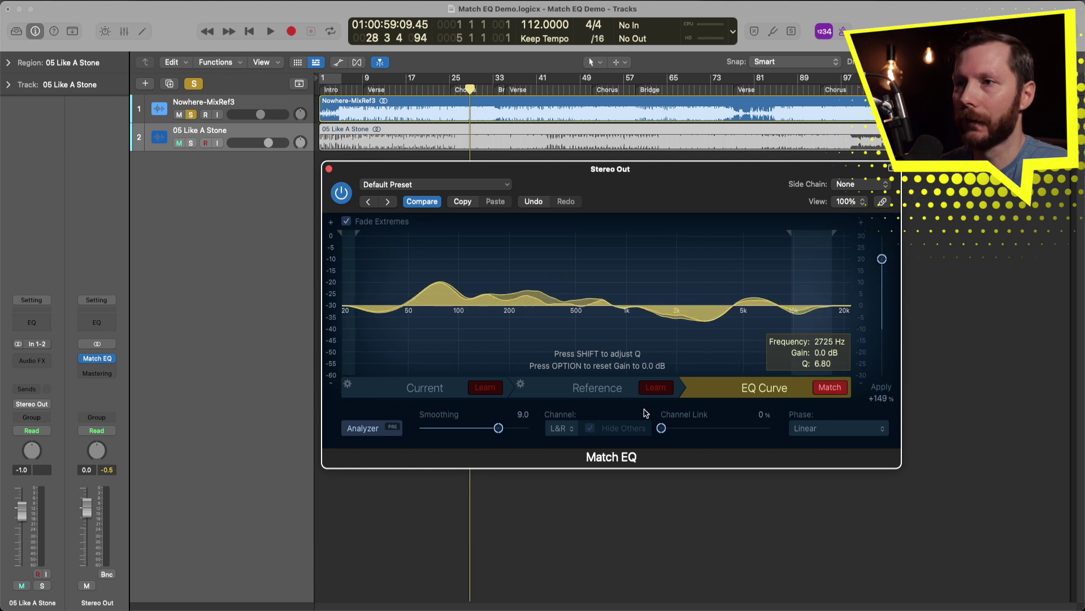
left_click_drag(661, 428, 782, 434)
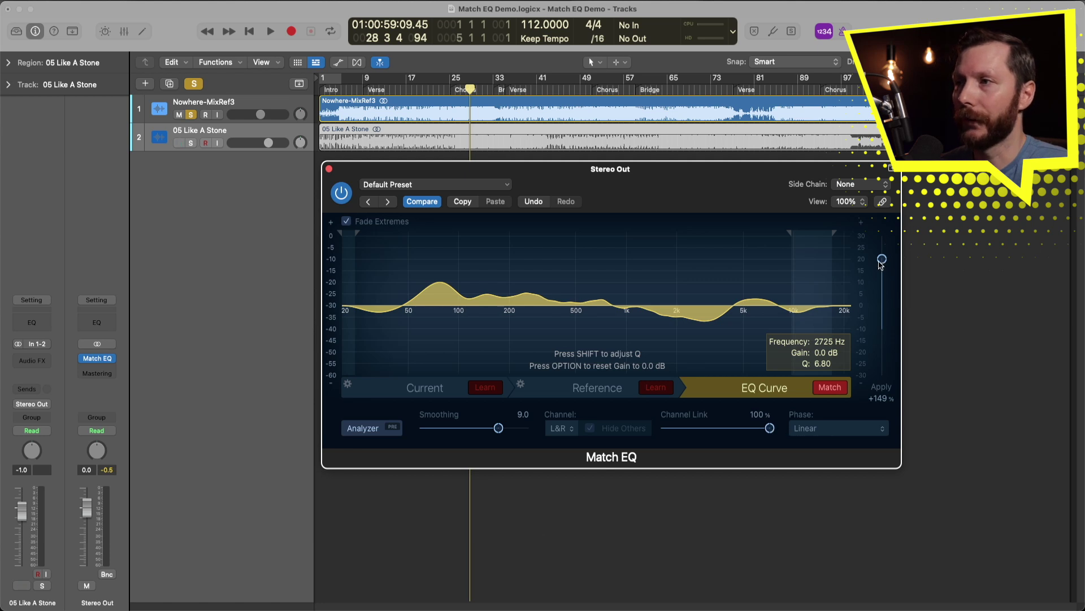
left_click_drag(881, 265, 902, 394)
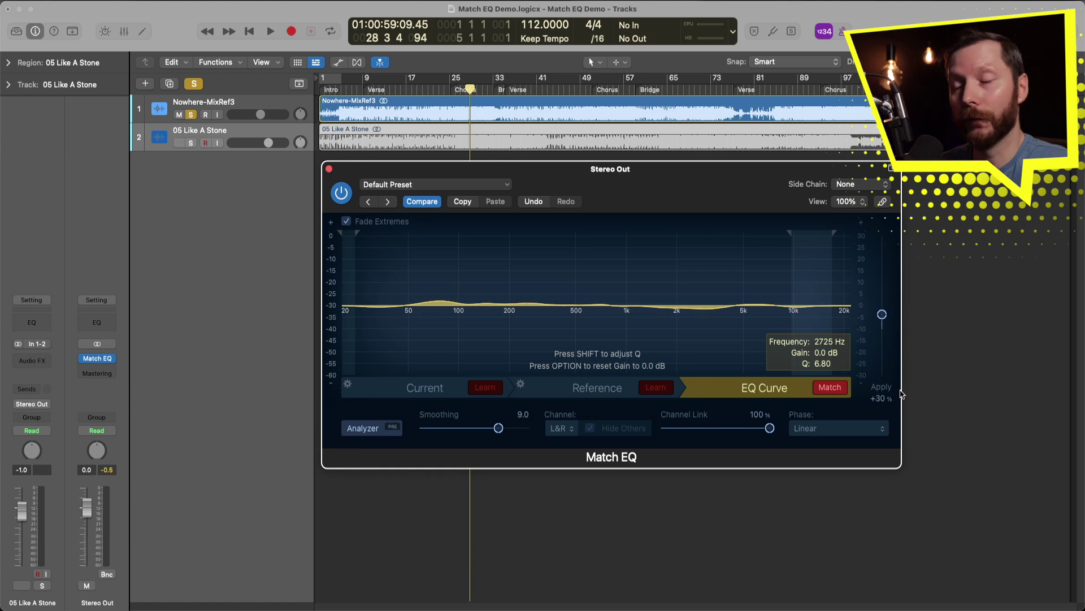
Review the Phase modes Linear, Minimal and Minimal, Zero Latency
left_click(811, 436)
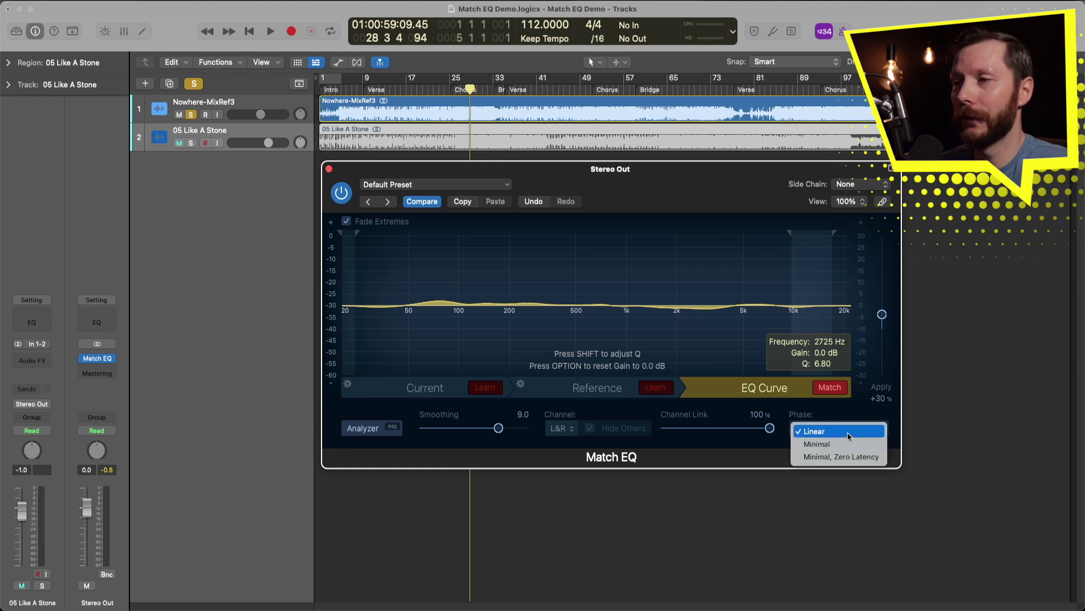